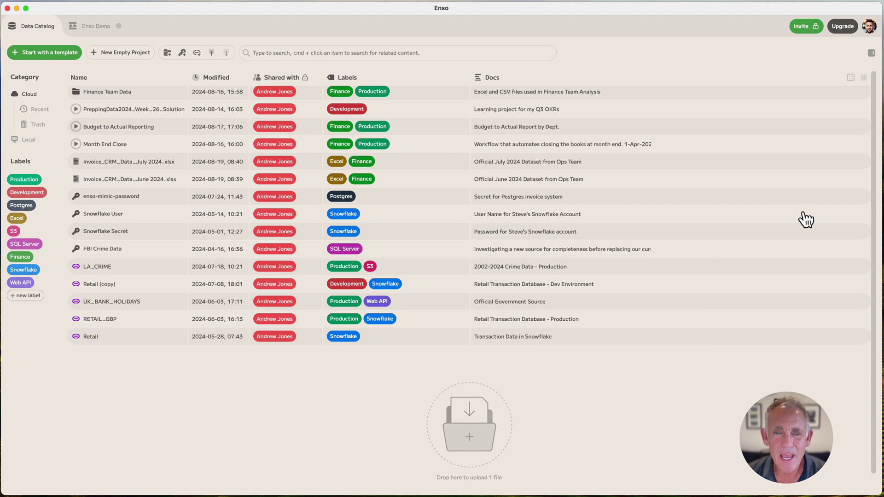
# Step: Open the Enso Demo project to show its empty workflow canvas and project-goal notes
pyautogui.click(94, 32)
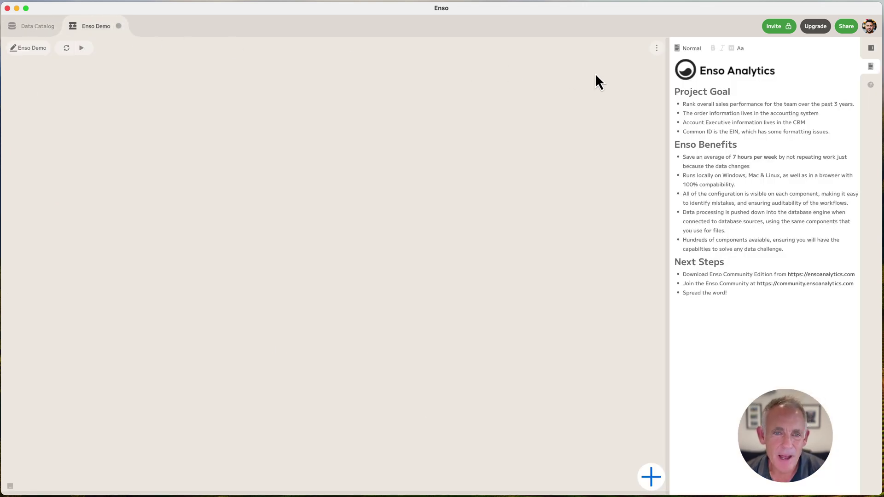
# Step: Add the Invoice_CRM_Data_June 2024.xlsx workbook to the workflow and preview its sheet list
pyautogui.moveTo(813, 113); pyautogui.dragTo(208, 88)
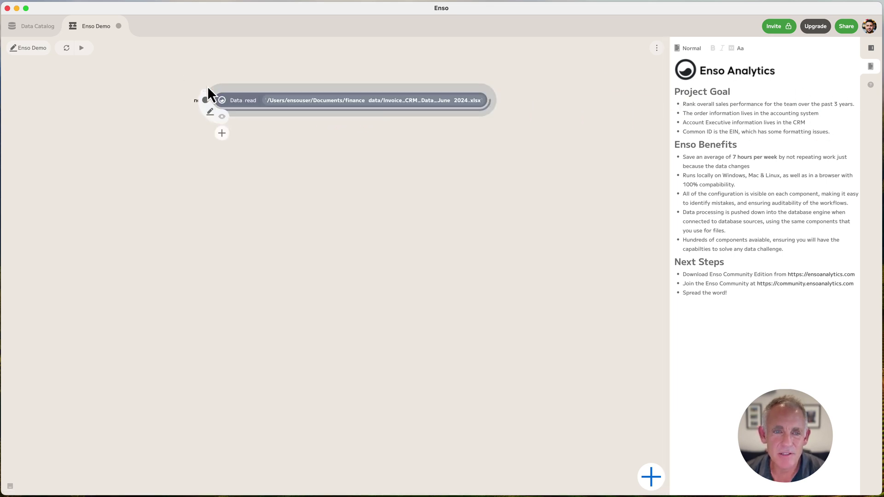
pyautogui.click(222, 118)
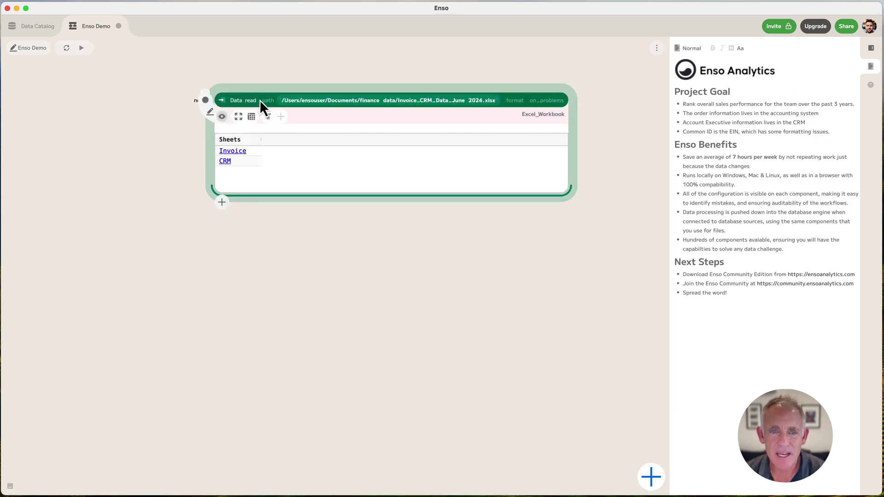
pyautogui.moveTo(282, 93); pyautogui.dragTo(208, 87)
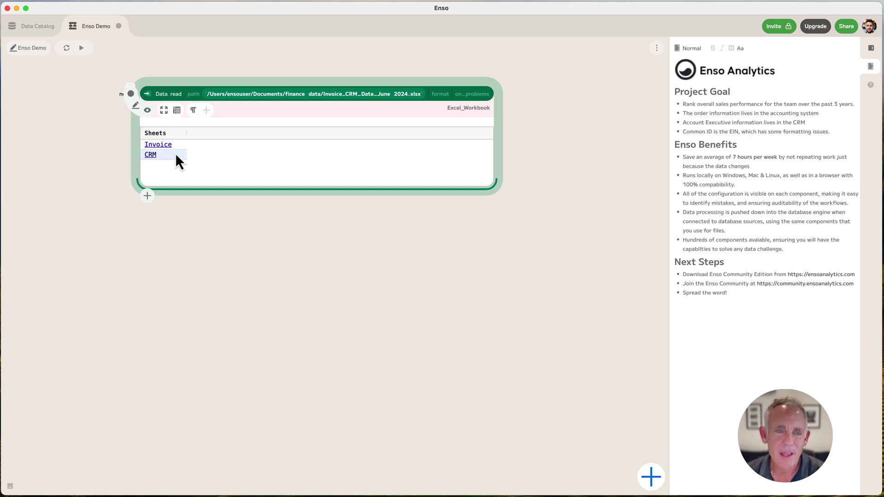
# Step: Read the Invoice and CRM sheets into separate steps and preview their 2020 and 2000 rows
pyautogui.click(165, 144)
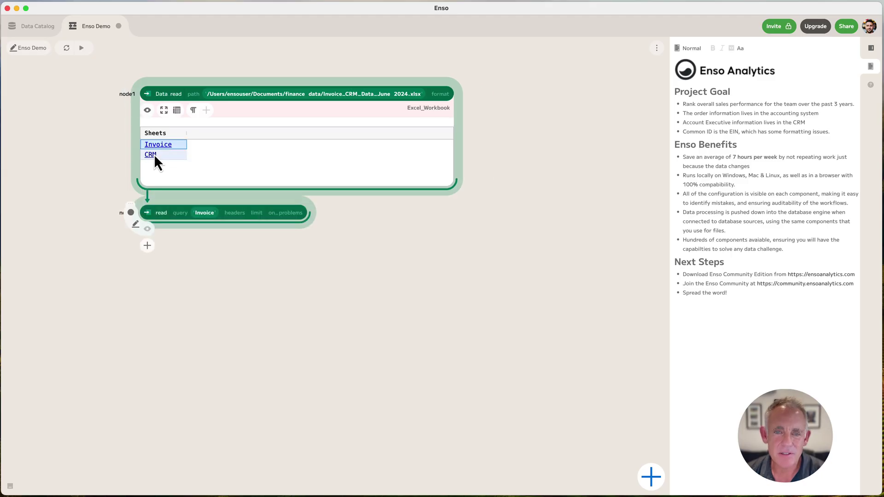
pyautogui.click(154, 156)
pyautogui.moveTo(306, 210); pyautogui.dragTo(477, 213)
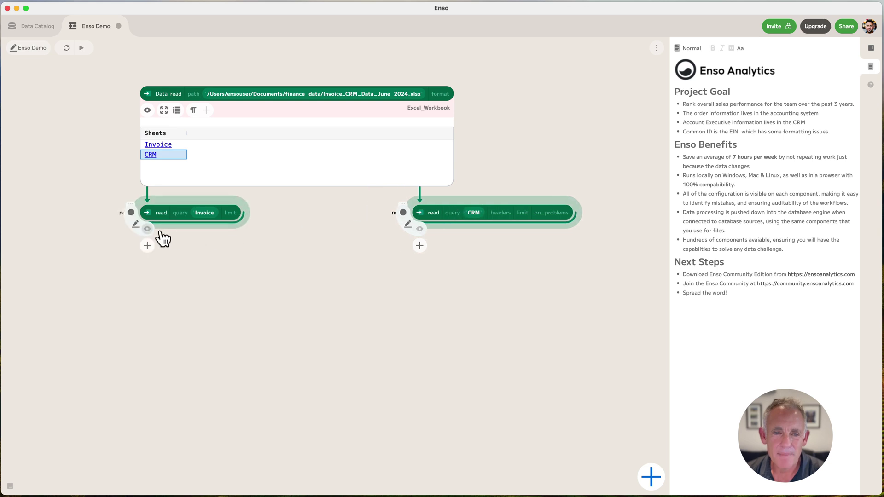
pyautogui.click(147, 229)
pyautogui.click(420, 229)
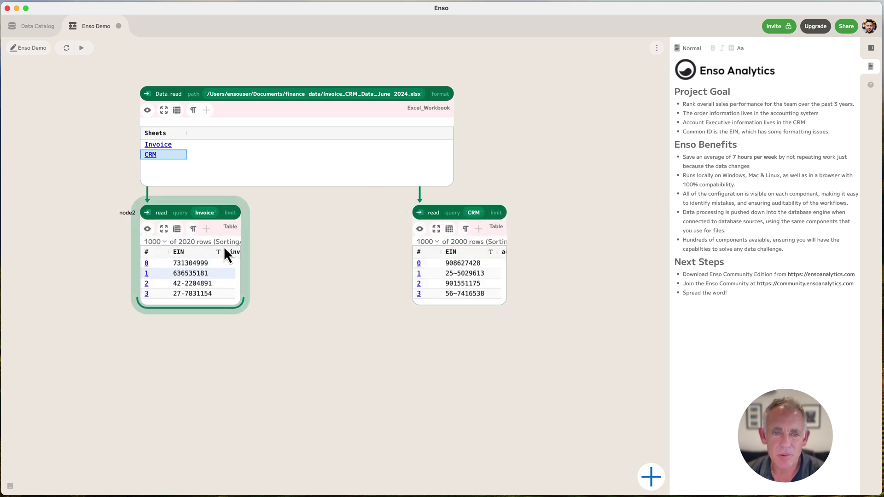
pyautogui.click(164, 230)
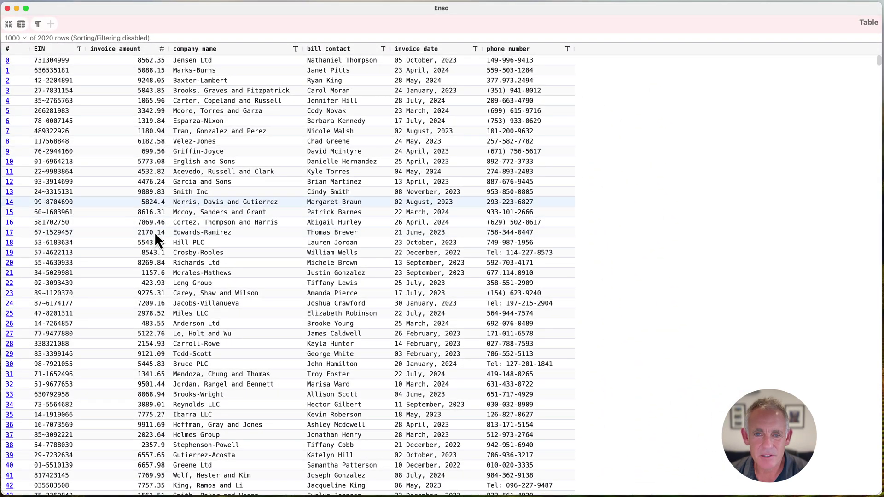
pyautogui.click(9, 24)
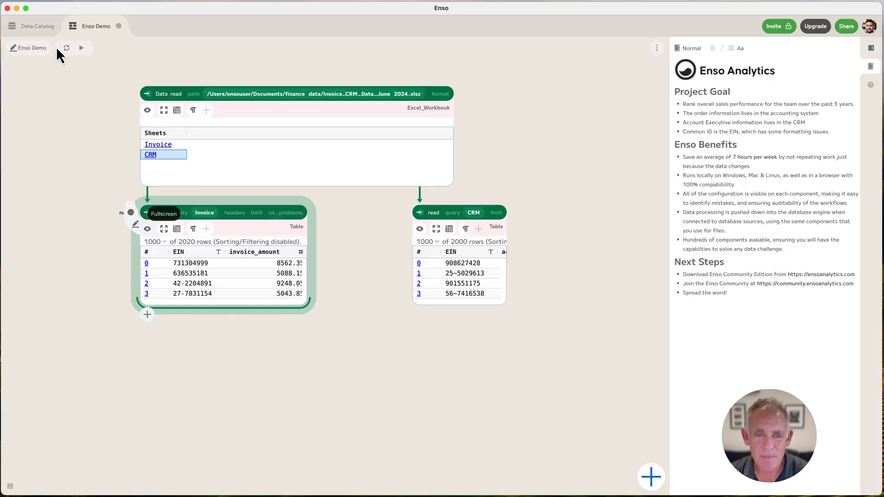
pyautogui.click(420, 229)
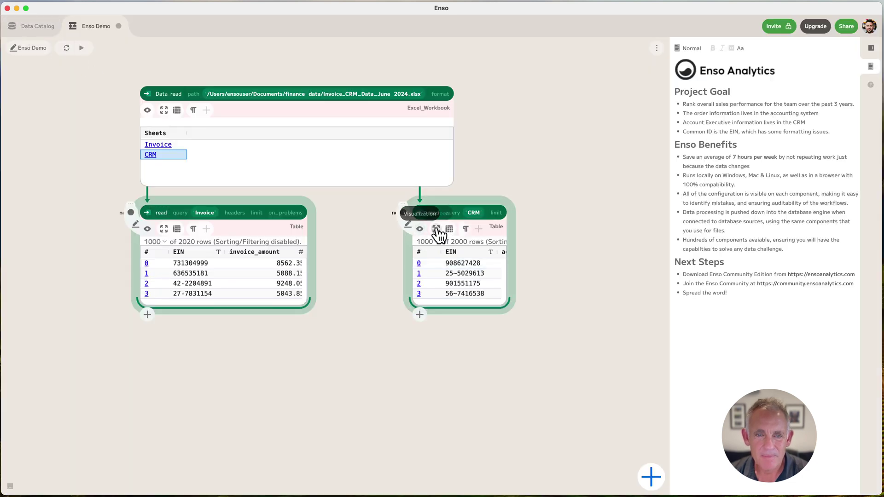
pyautogui.click(436, 229)
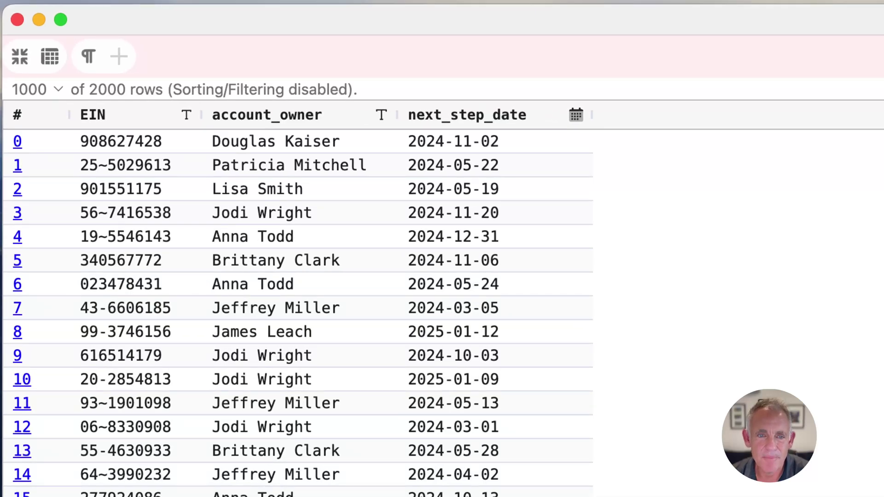
pyautogui.click(19, 57)
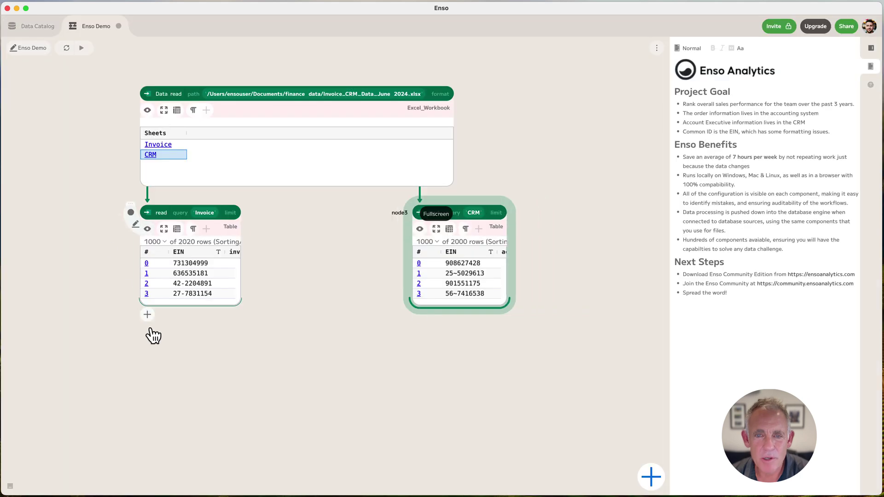
# Step: Add a text_cleanse step removing Symbols from the Invoice EIN column, then preview the cleaned table
pyautogui.click(147, 316)
pyautogui.write('text_cl')
pyautogui.press('Return')
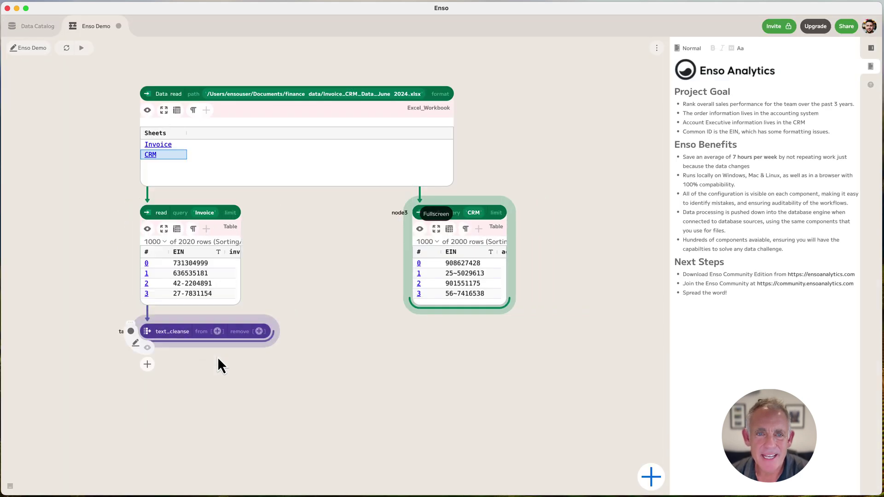
pyautogui.click(217, 331)
pyautogui.click(208, 369)
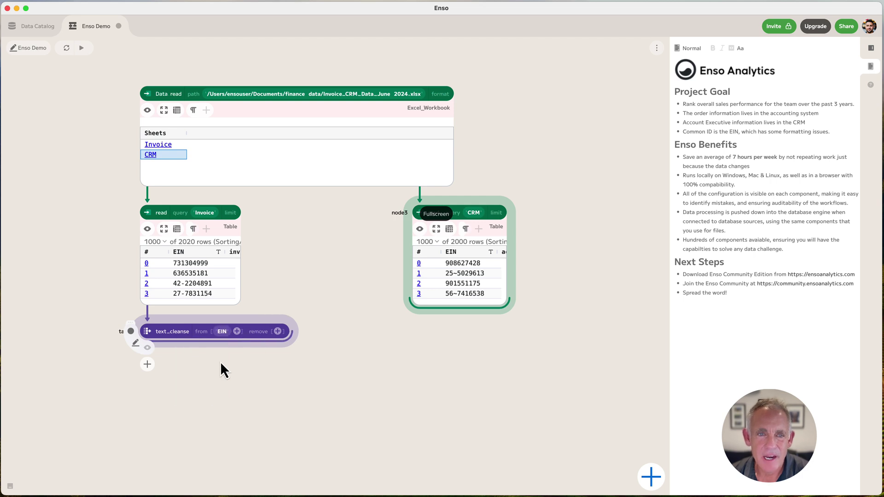
pyautogui.click(278, 331)
pyautogui.scroll(-3, 262, 377)
pyautogui.scroll(-1, 262, 377)
pyautogui.click(253, 395)
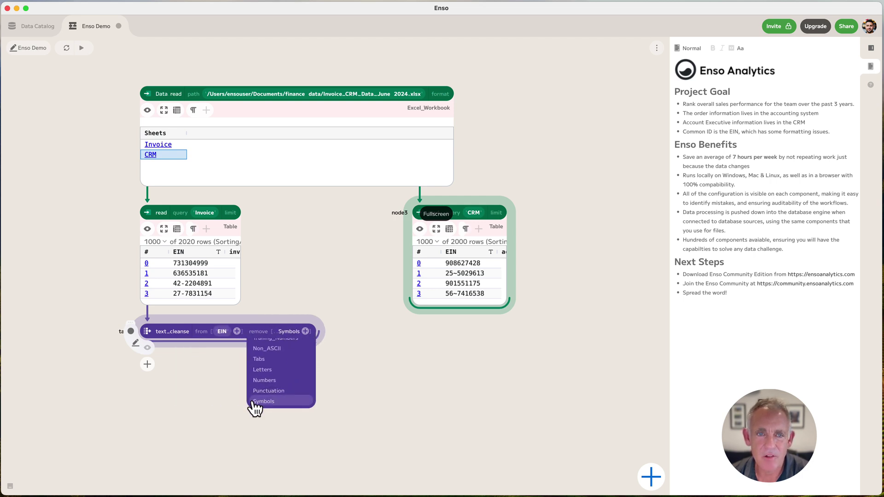
pyautogui.click(147, 347)
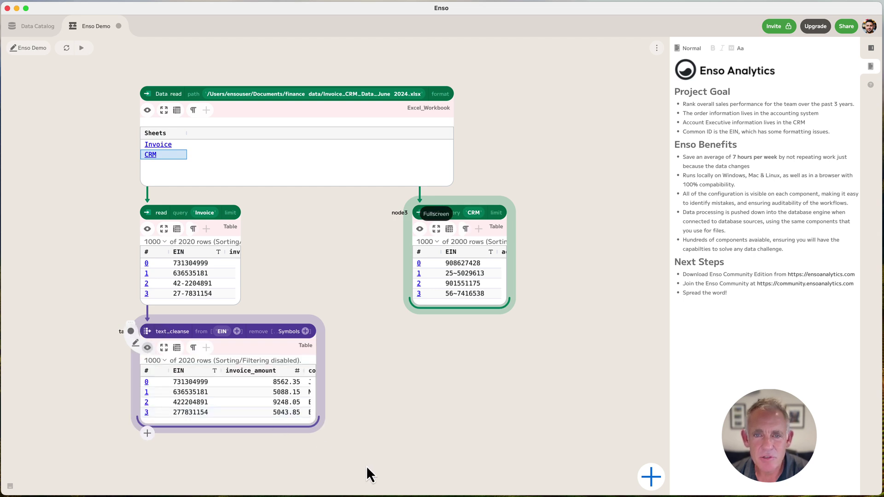
pyautogui.scroll(-5, 368, 467)
pyautogui.scroll(-3, 369, 467)
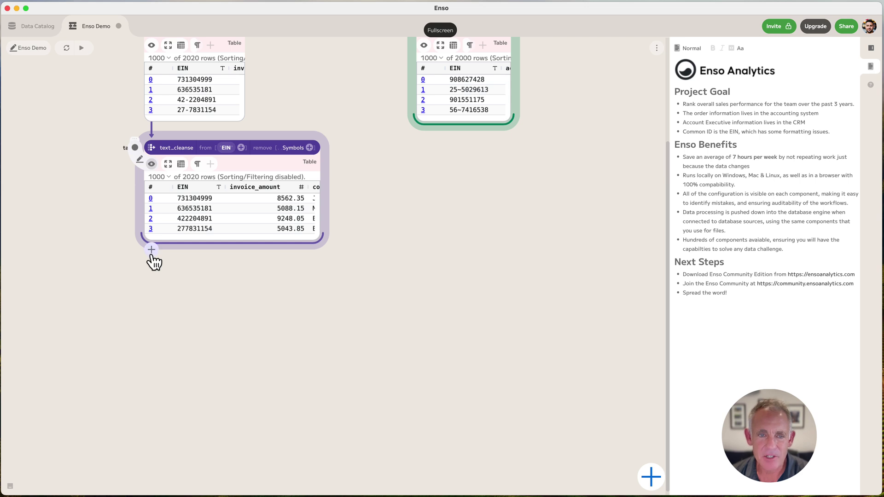
# Step: Add a set step writing text_left([EIN],2) + '-' + text_right([EIN],7) into the EIN column
pyautogui.click(152, 252)
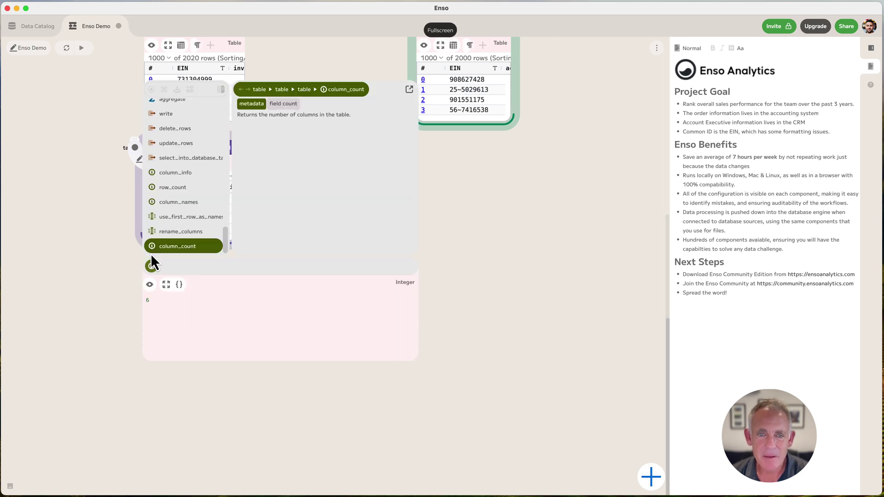
pyautogui.write('set')
pyautogui.press('Return')
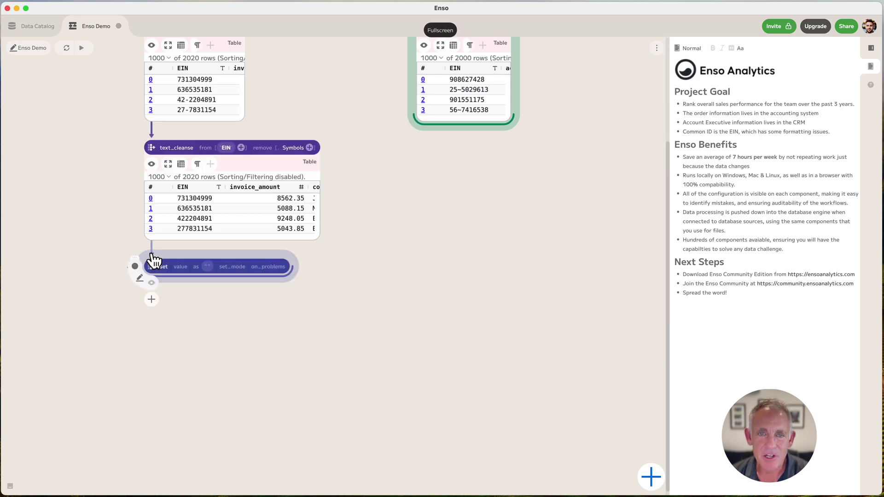
pyautogui.click(181, 266)
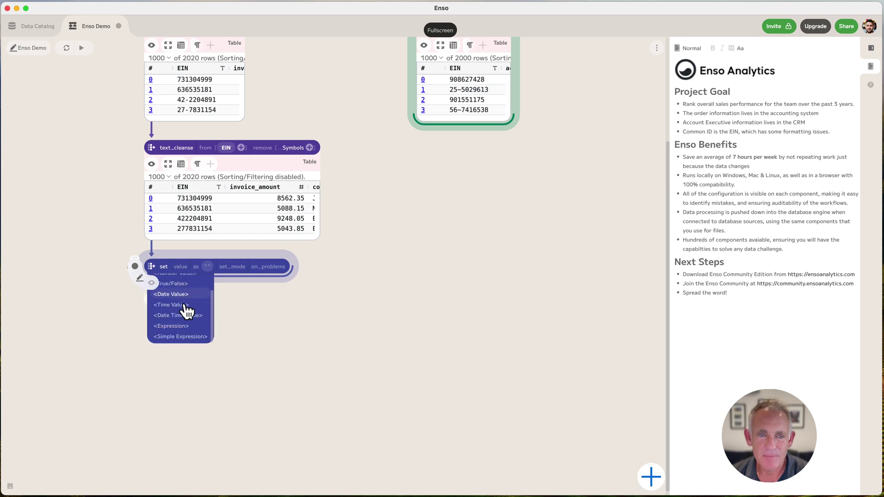
pyautogui.click(186, 327)
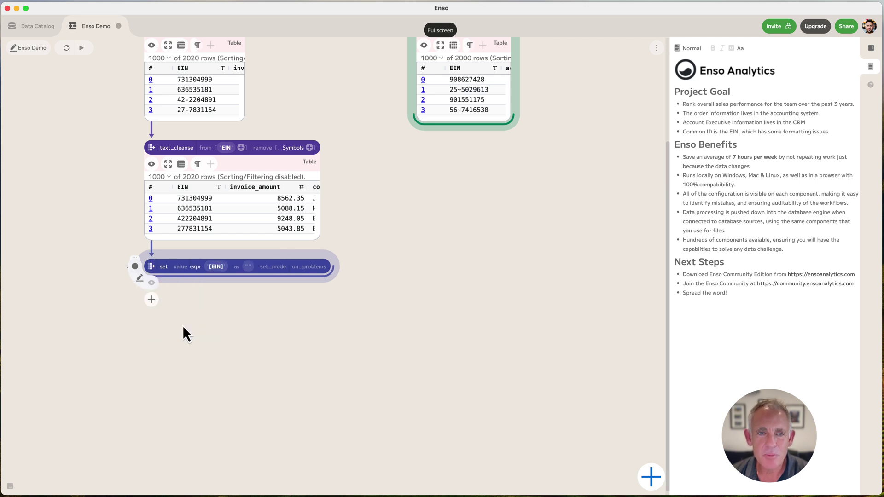
pyautogui.click(218, 266)
pyautogui.write("text_left([EIN],2) + '-' + text_right([EIN],7)")
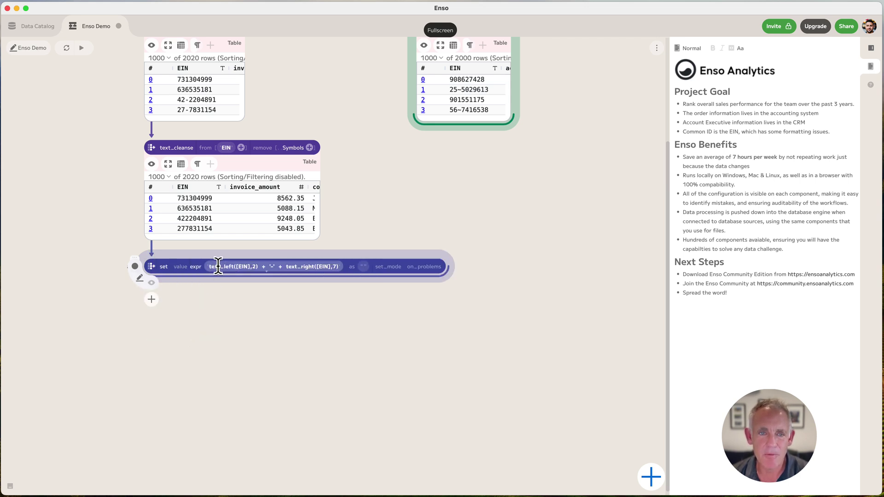
pyautogui.press('Return')
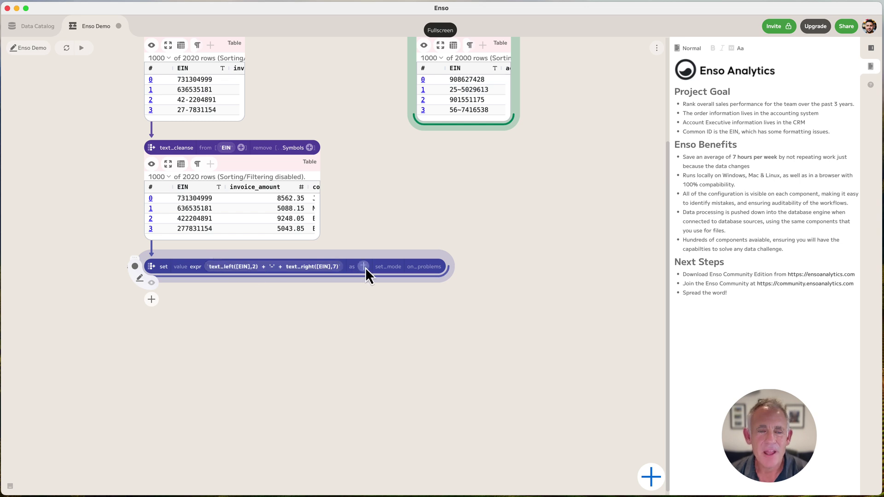
pyautogui.click(364, 266)
pyautogui.write('EIN')
pyautogui.press('Return')
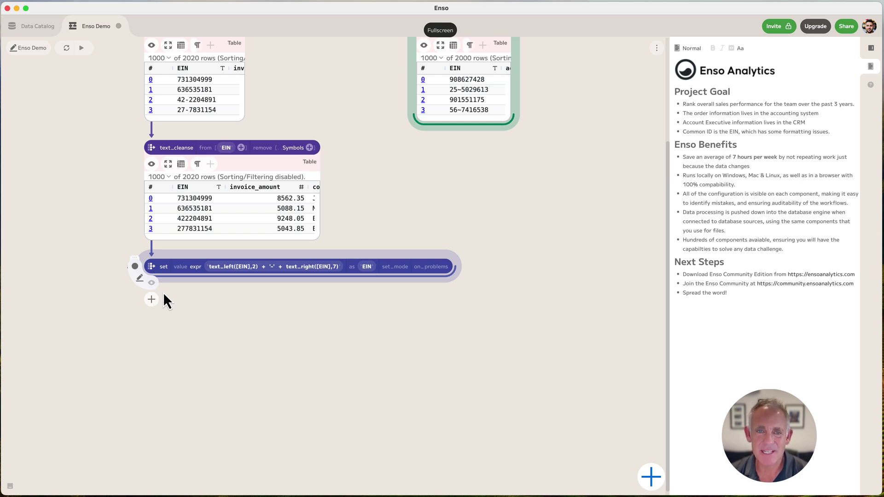
# Step: Preview EINs like 73-1304999, hide the read and text_cleanse previews, and stack the cleanup steps under read
pyautogui.click(152, 283)
pyautogui.scroll(-5, 77, 352)
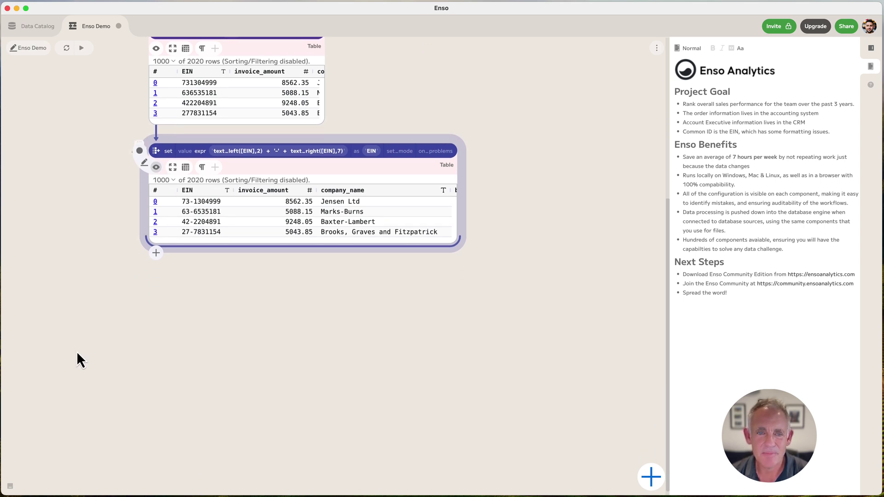
pyautogui.scroll(10, 77, 352)
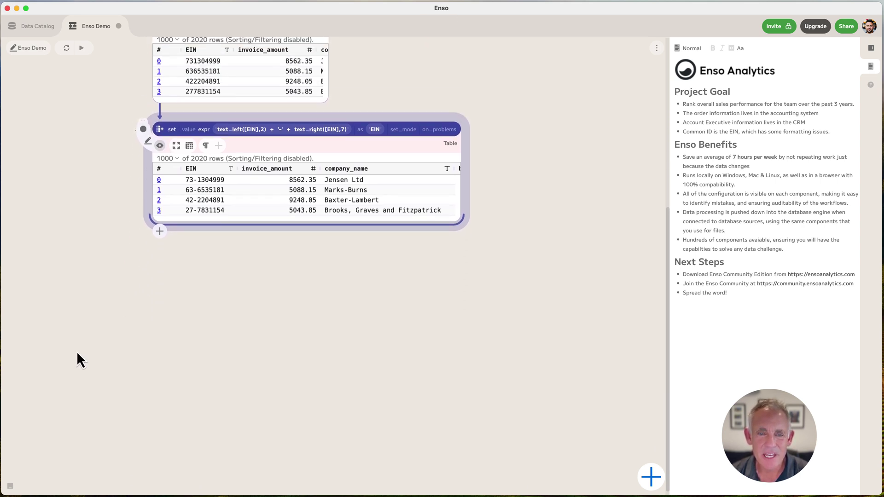
pyautogui.click(138, 143)
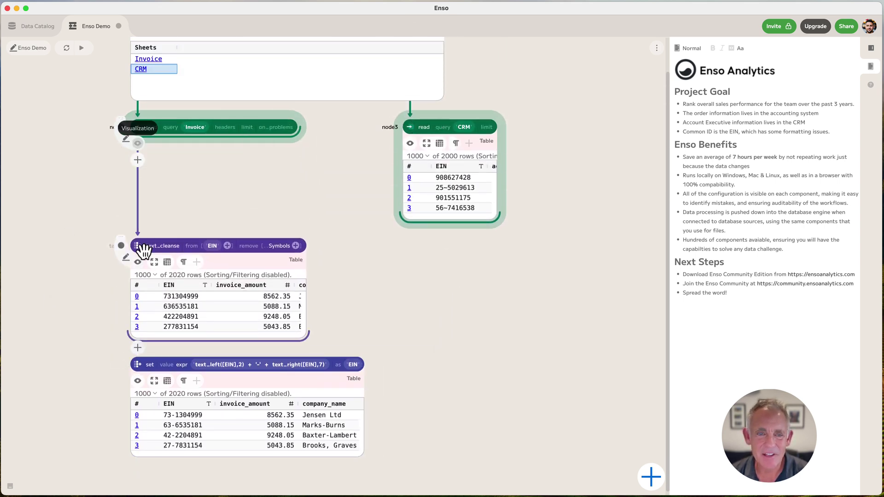
pyautogui.click(138, 261)
pyautogui.moveTo(187, 354); pyautogui.dragTo(188, 326)
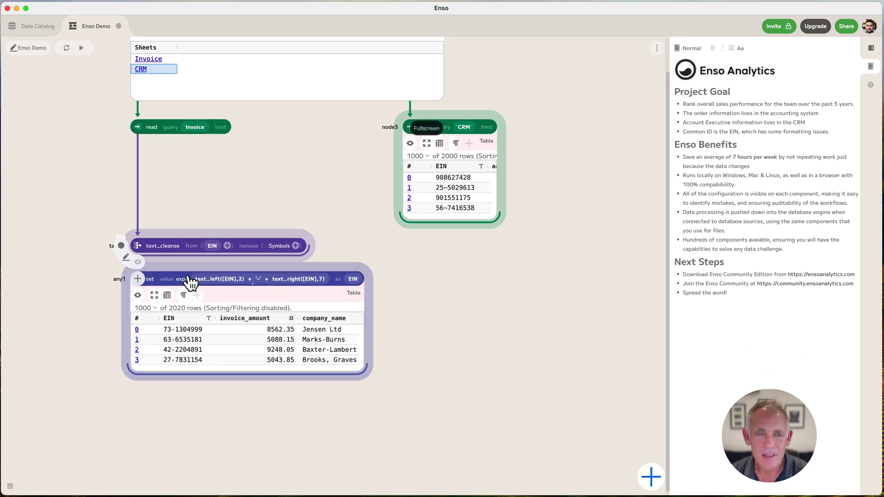
pyautogui.moveTo(111, 224); pyautogui.dragTo(191, 275)
pyautogui.moveTo(171, 241); pyautogui.dragTo(176, 153)
pyautogui.click(199, 333)
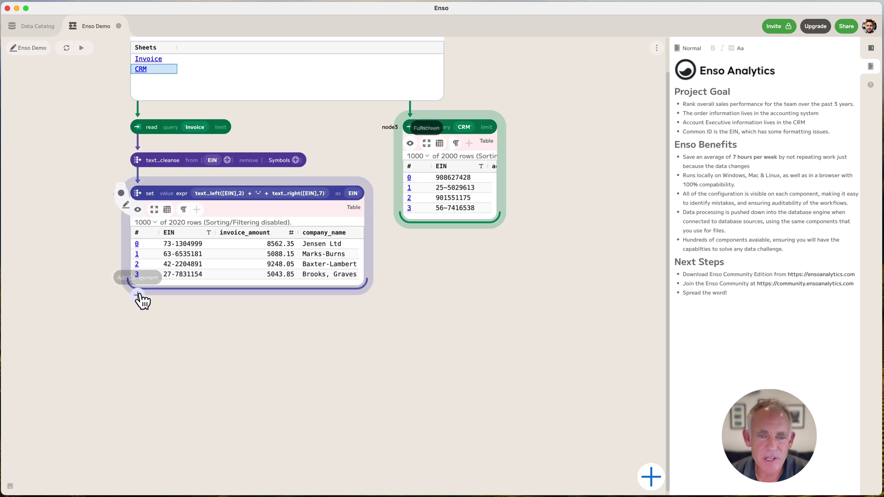
# Step: Add a parse step that converts the invoice_date column to Date
pyautogui.click(142, 300)
pyautogui.write('parse')
pyautogui.press('Return')
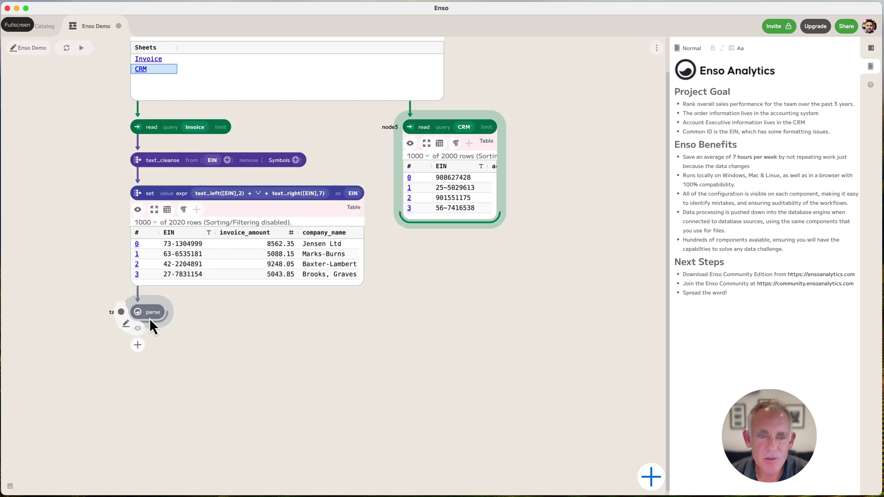
pyautogui.click(183, 314)
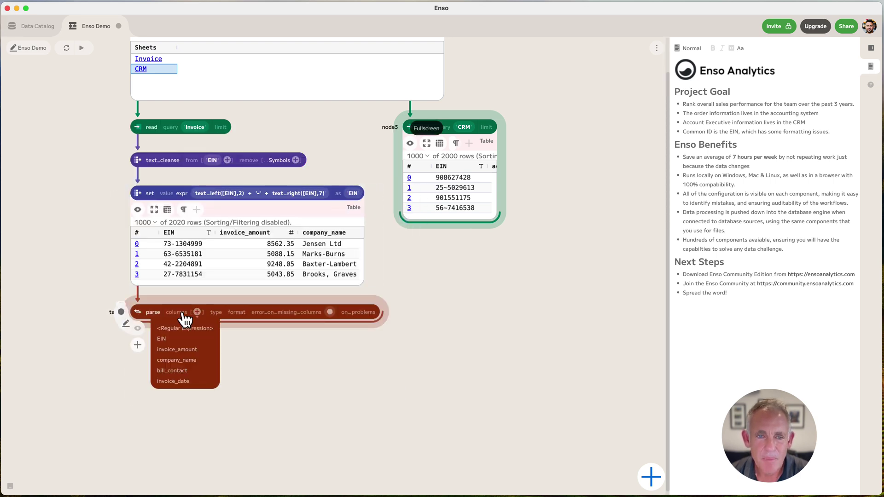
pyautogui.click(174, 381)
pyautogui.hscroll(5, 280, 264)
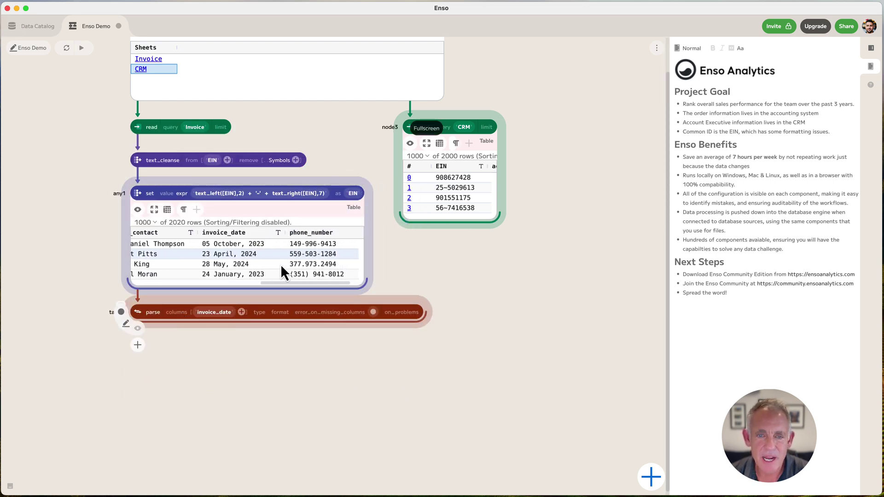
pyautogui.click(260, 313)
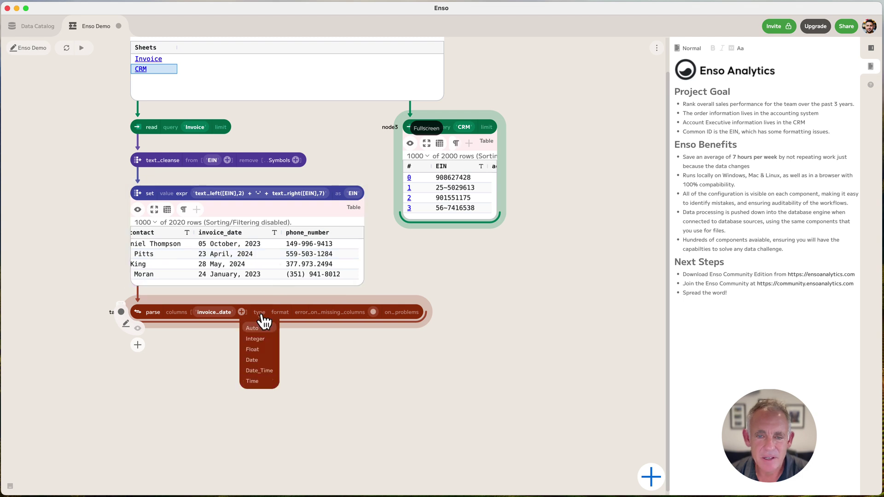
pyautogui.click(266, 358)
# Step: Set the date format to 'dd MMMM, yyyy' and preview parsed dates like 2023-10-05
pyautogui.click(302, 314)
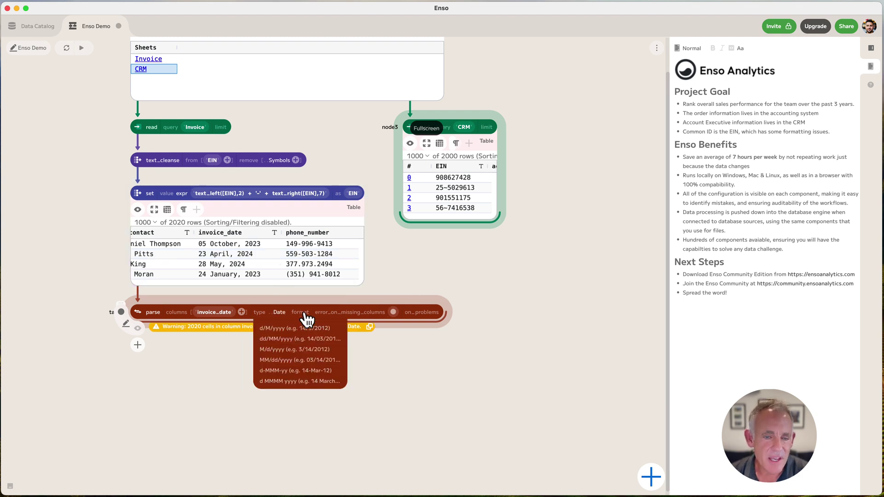
pyautogui.click(303, 340)
pyautogui.click(328, 313)
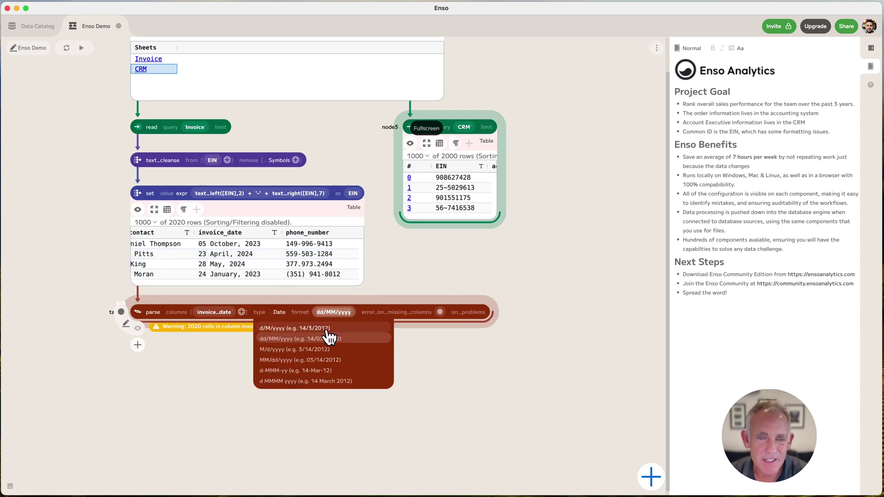
pyautogui.press('BackSpace')
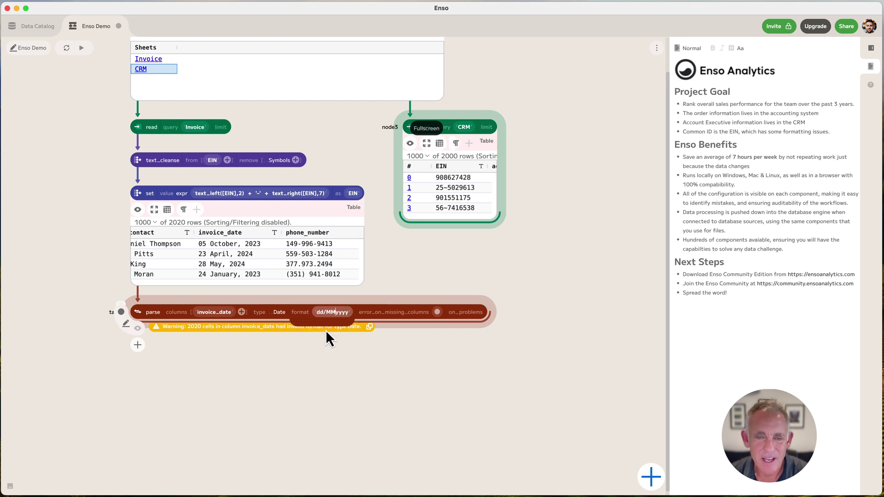
pyautogui.write('MM,')
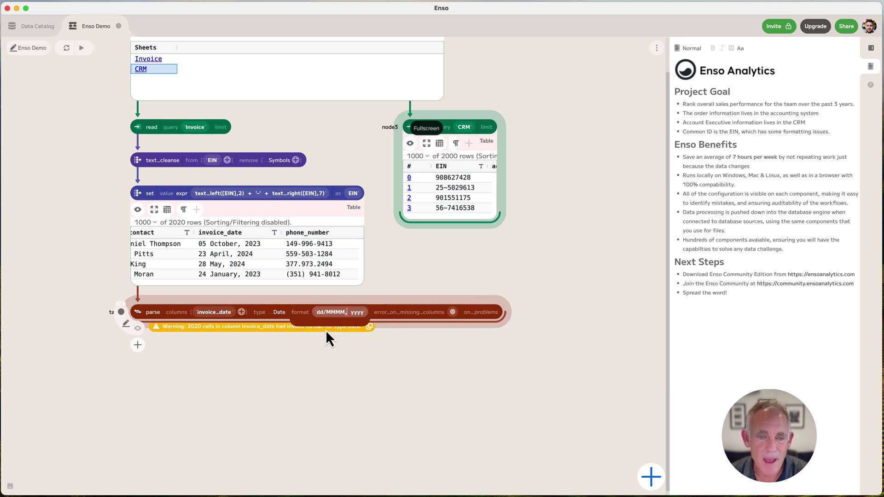
pyautogui.press('BackSpace')
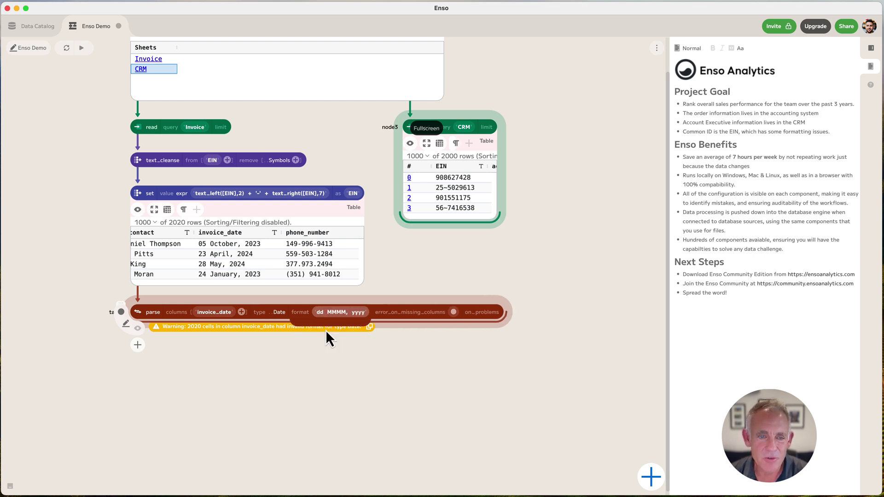
pyautogui.press('Return')
pyautogui.click(138, 329)
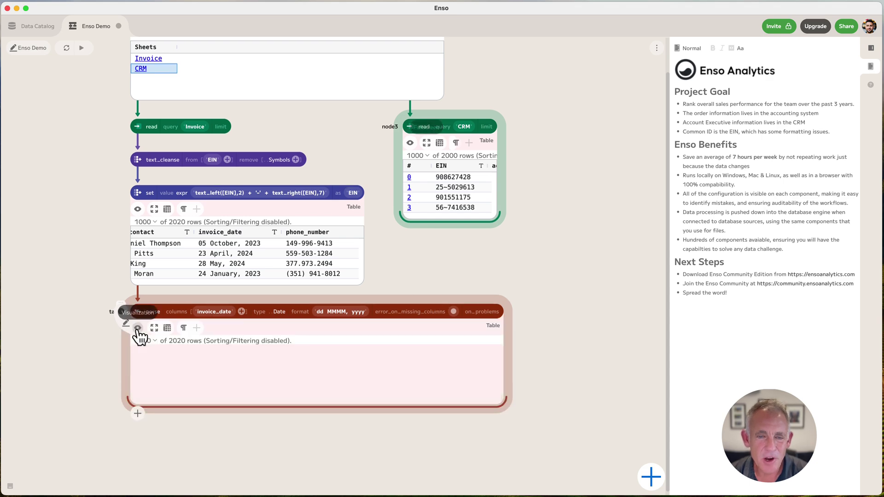
pyautogui.hscroll(10, 287, 397)
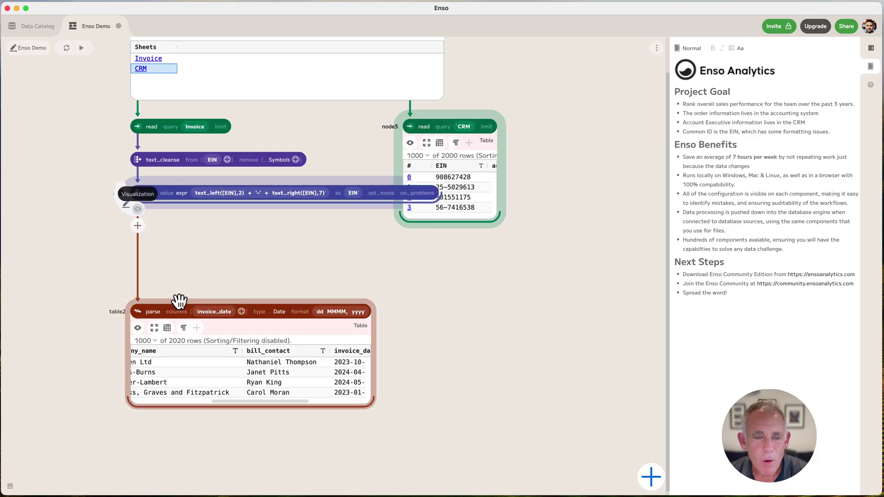
# Step: Place parse under the set step and add a new set step with a simple expression on invoice_date
pyautogui.moveTo(180, 302); pyautogui.dragTo(180, 224)
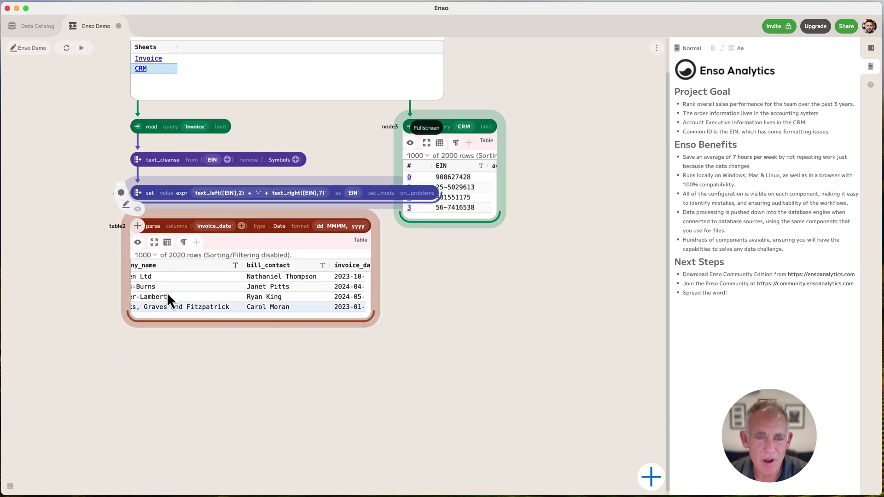
pyautogui.click(138, 331)
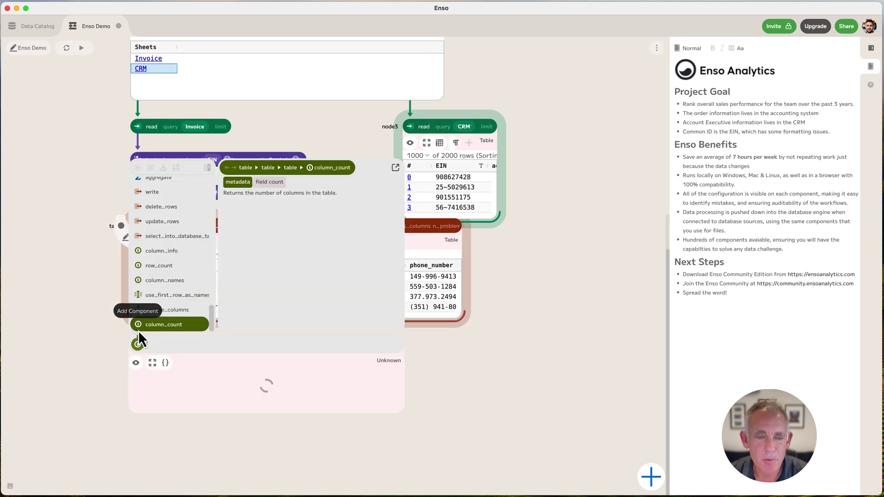
pyautogui.write('set')
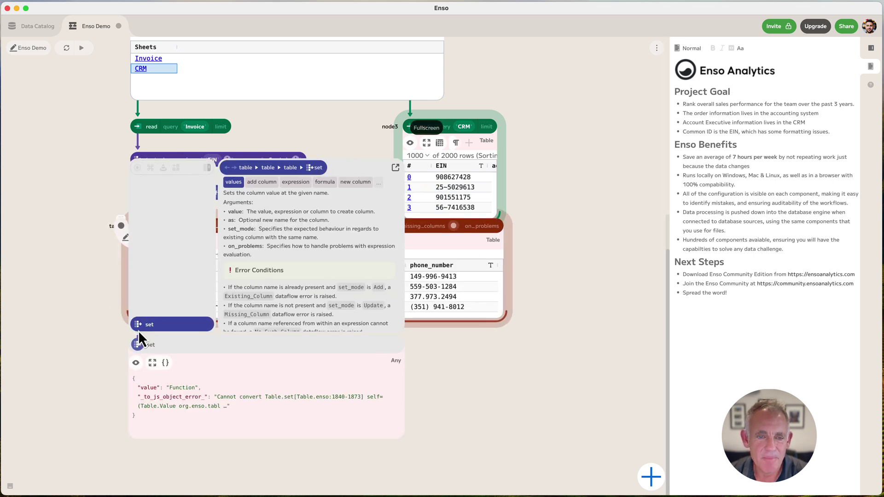
pyautogui.press('Return')
pyautogui.click(173, 349)
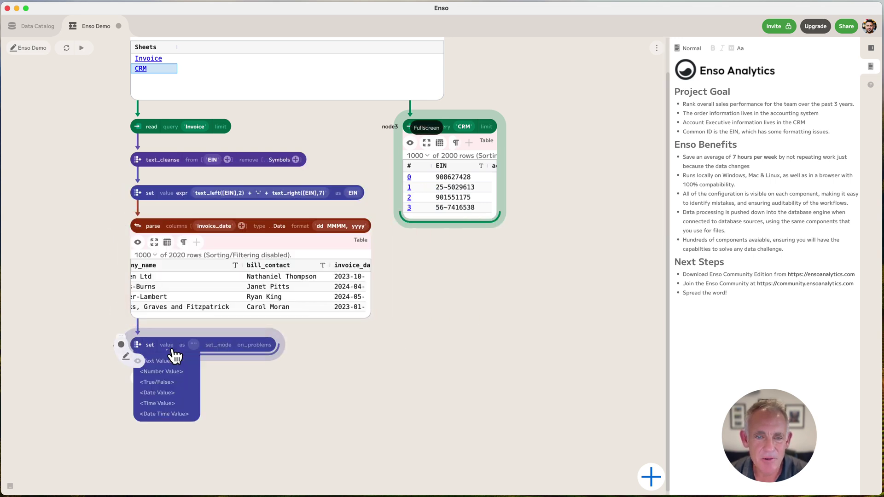
pyautogui.click(171, 410)
pyautogui.click(223, 346)
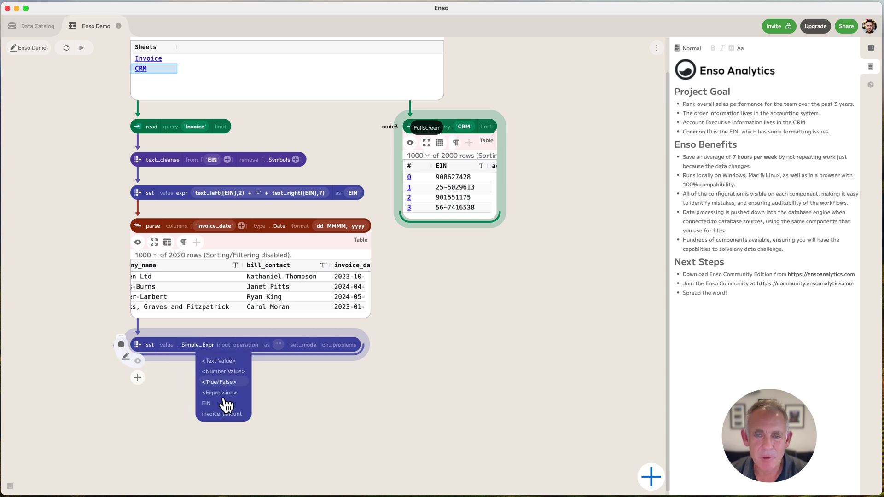
pyautogui.scroll(-3, 227, 408)
pyautogui.click(227, 409)
# Step: Extract the year into a Year column, preview it, and move the step just below parse
pyautogui.click(301, 346)
pyautogui.scroll(-2, 302, 406)
pyautogui.click(303, 405)
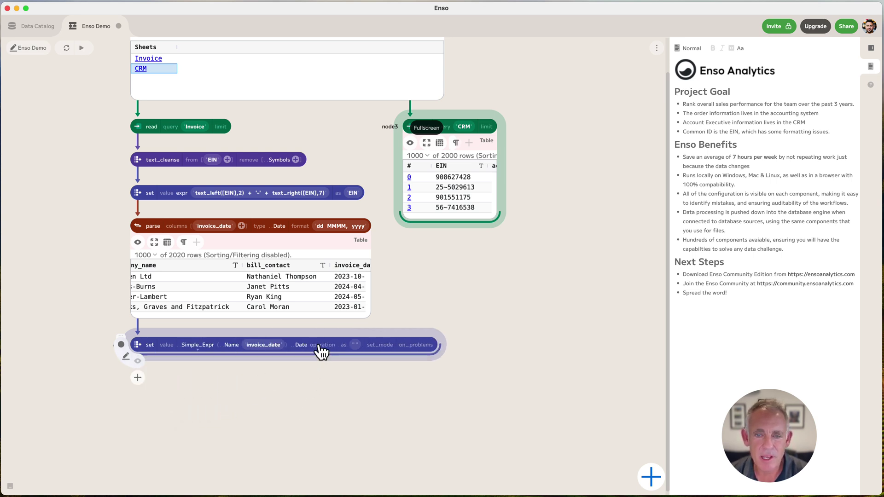
pyautogui.click(321, 346)
pyautogui.click(322, 403)
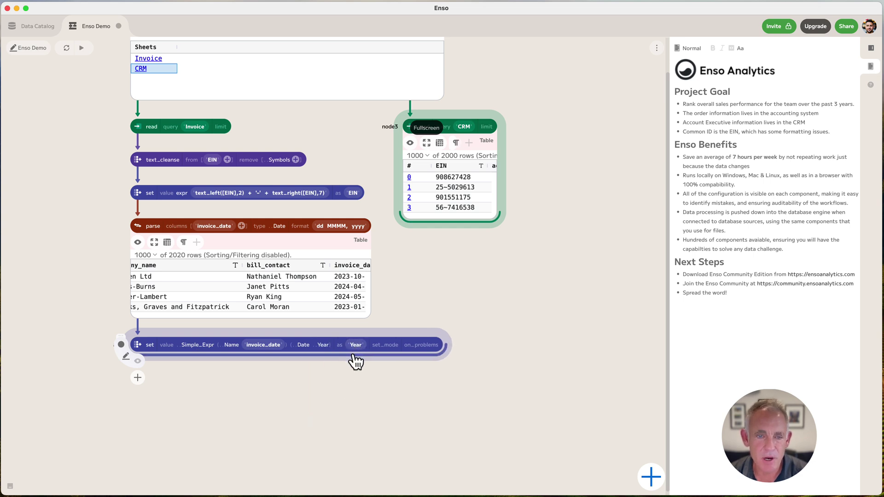
pyautogui.click(138, 362)
pyautogui.hscroll(5, 311, 400)
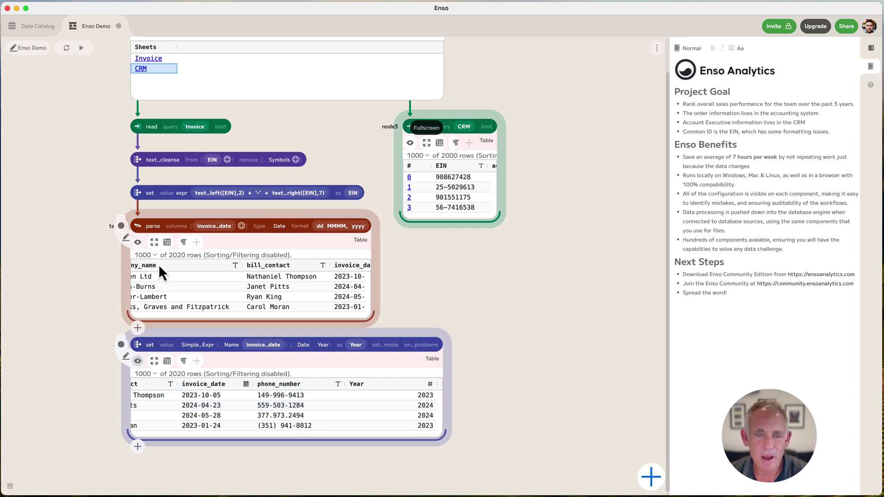
pyautogui.click(138, 243)
pyautogui.moveTo(199, 339); pyautogui.dragTo(199, 260)
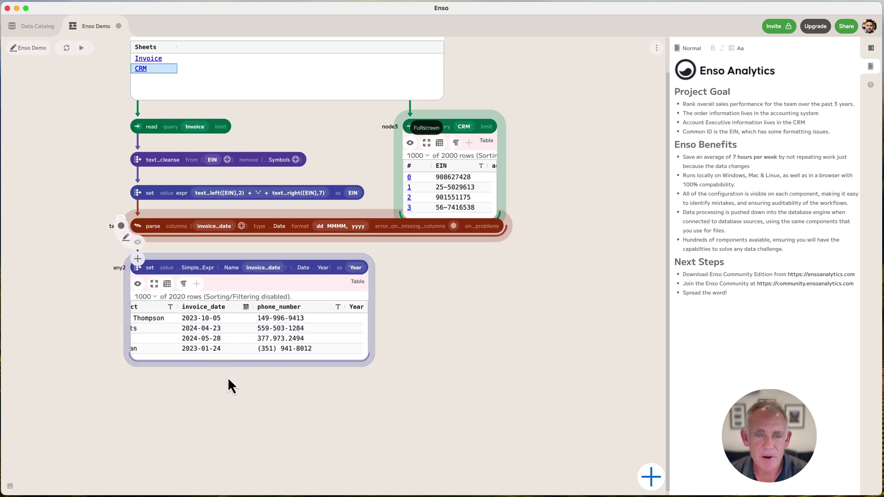
# Step: Add a duplicates step after the Year step and preview its 40 duplicate invoice rows
pyautogui.click(140, 364)
pyautogui.write('dup')
pyautogui.press('Return')
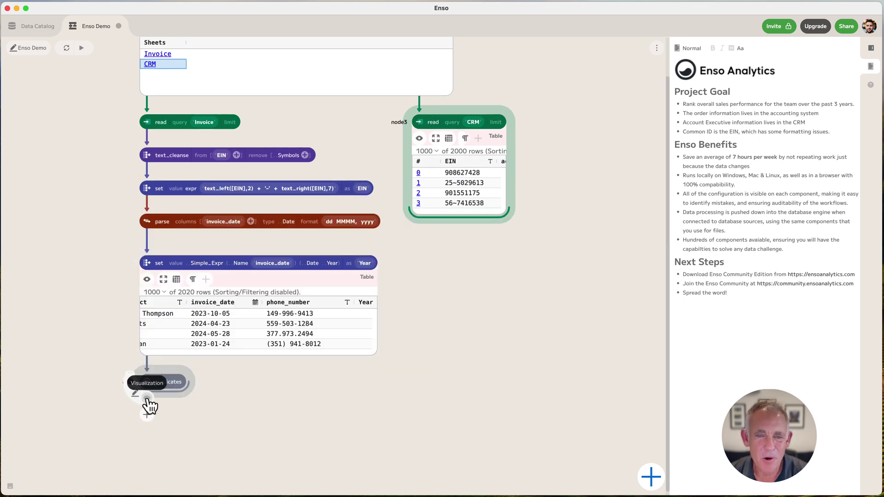
pyautogui.click(147, 399)
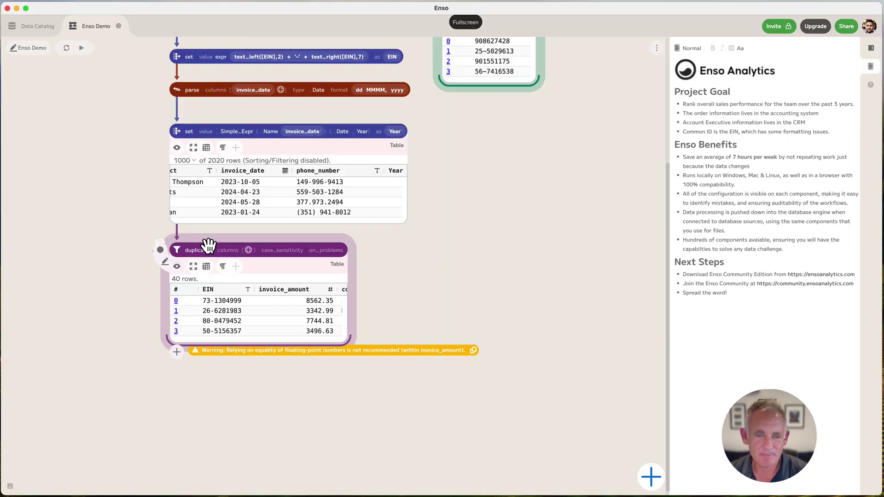
# Step: Delete the duplicates step and add a distinct step with on_problems set to Ignore
pyautogui.press('Delete')
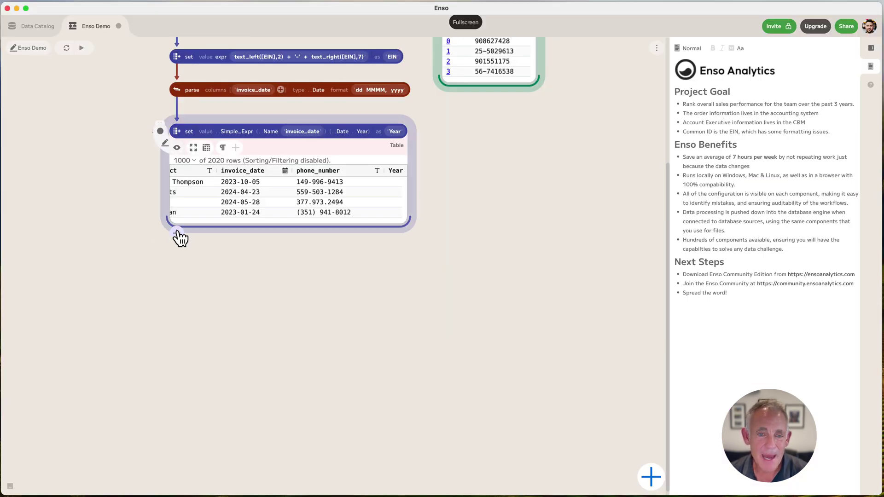
pyautogui.click(175, 236)
pyautogui.scroll(3, 175, 234)
pyautogui.click(176, 234)
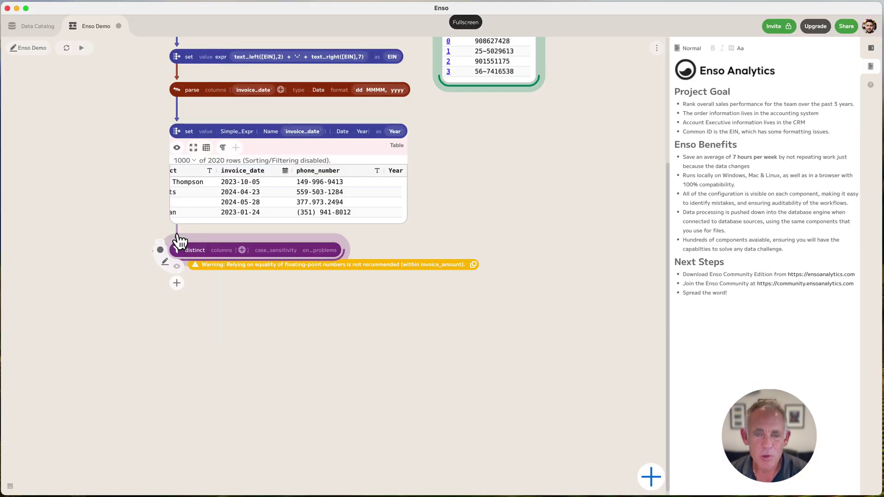
pyautogui.click(328, 252)
pyautogui.click(327, 265)
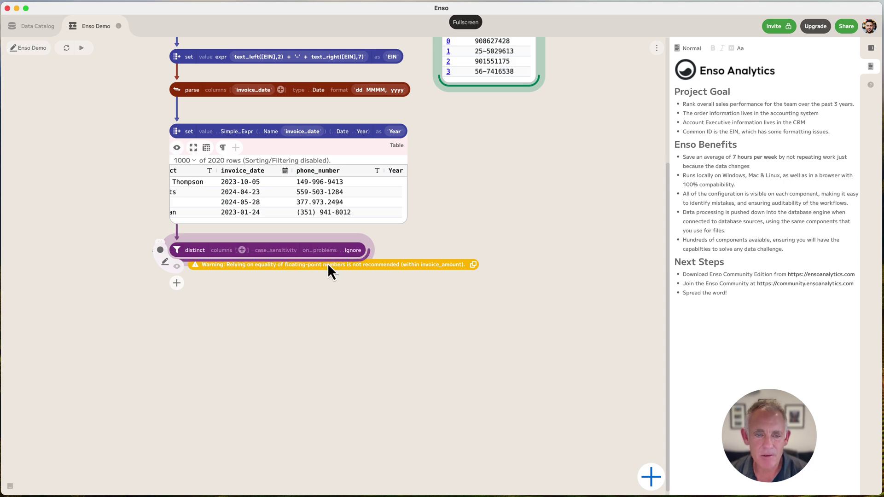
# Step: Preview the distinct step's 2000 rows and place it directly under the Year step
pyautogui.click(177, 266)
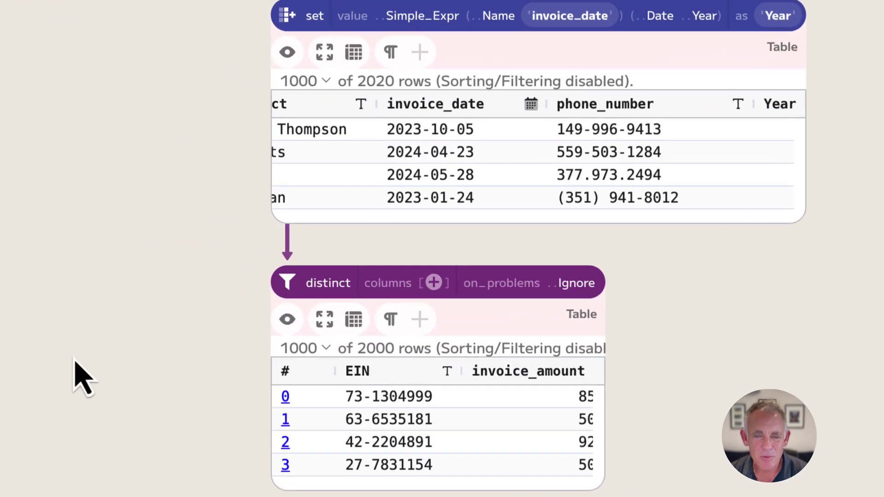
pyautogui.hscroll(-10, 405, 164)
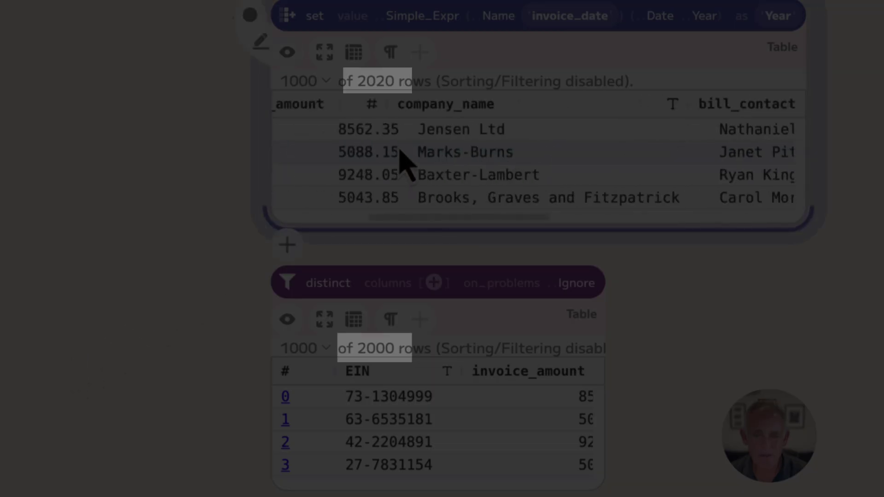
pyautogui.click(177, 157)
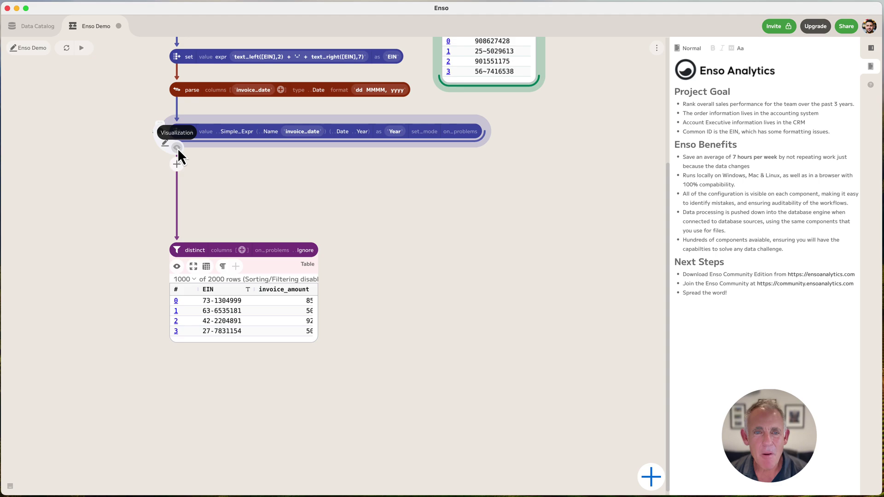
pyautogui.moveTo(368, 268); pyautogui.dragTo(372, 120)
pyautogui.moveTo(214, 176); pyautogui.dragTo(215, 161)
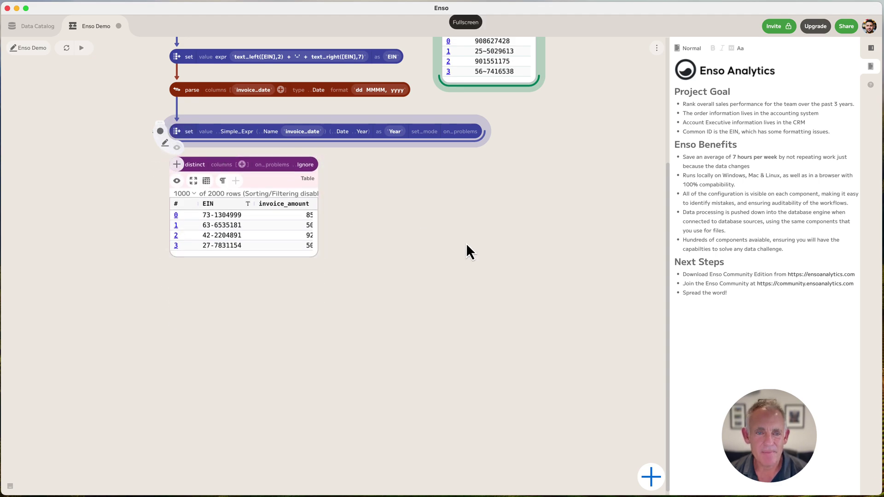
pyautogui.hscroll(5, 466, 244)
# Step: Copy the text_cleanse and EIN set steps and paste them below the CRM read step
pyautogui.scroll(5, 469, 244)
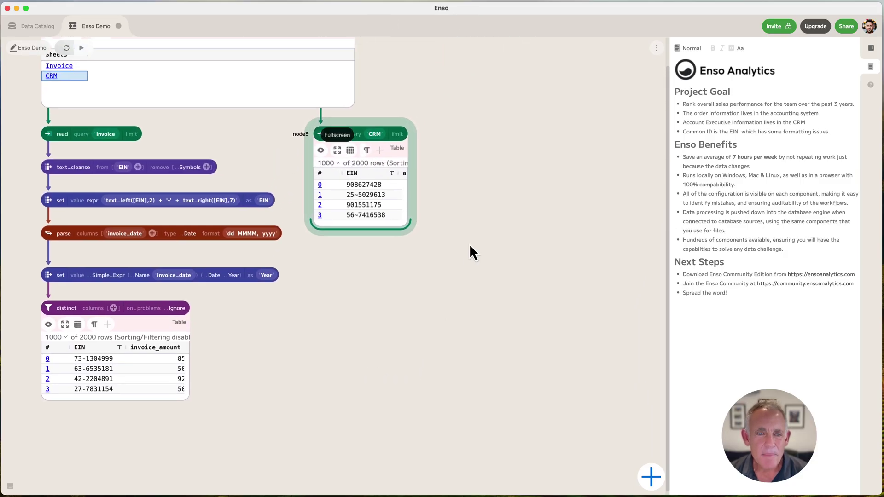
pyautogui.moveTo(369, 127); pyautogui.dragTo(504, 132)
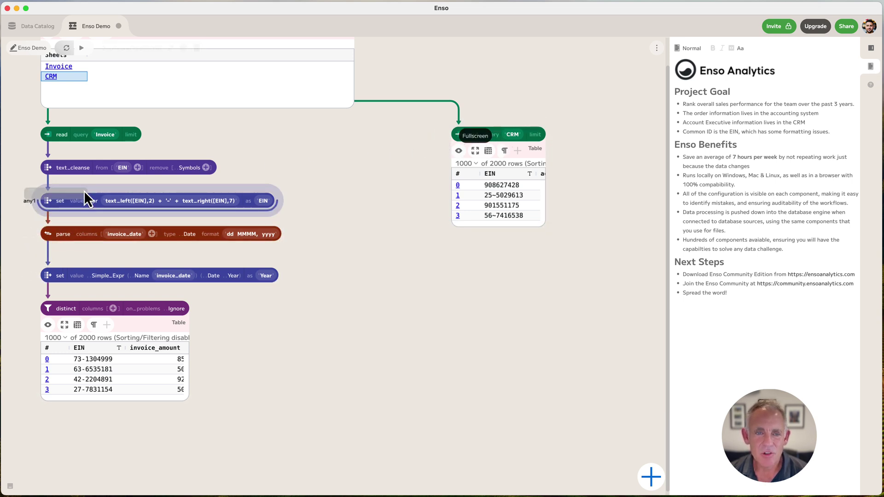
pyautogui.keyDown('shift'); pyautogui.click(84, 166); pyautogui.keyUp('shift')
pyautogui.press('super+c')
pyautogui.press('super+v')
pyautogui.moveTo(389, 231); pyautogui.dragTo(597, 266)
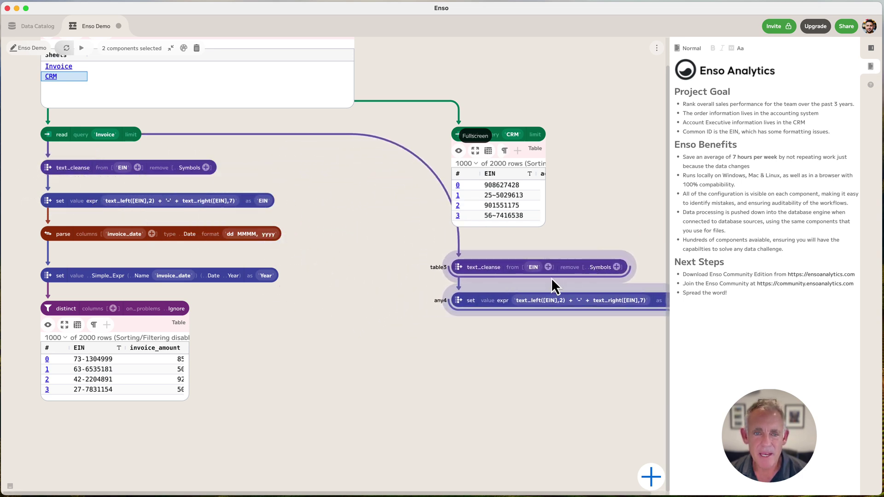
# Step: Preview CRM EINs like 90-8627428 and move the CRM read step above its cleanup steps
pyautogui.click(460, 317)
pyautogui.hscroll(6, 381, 327)
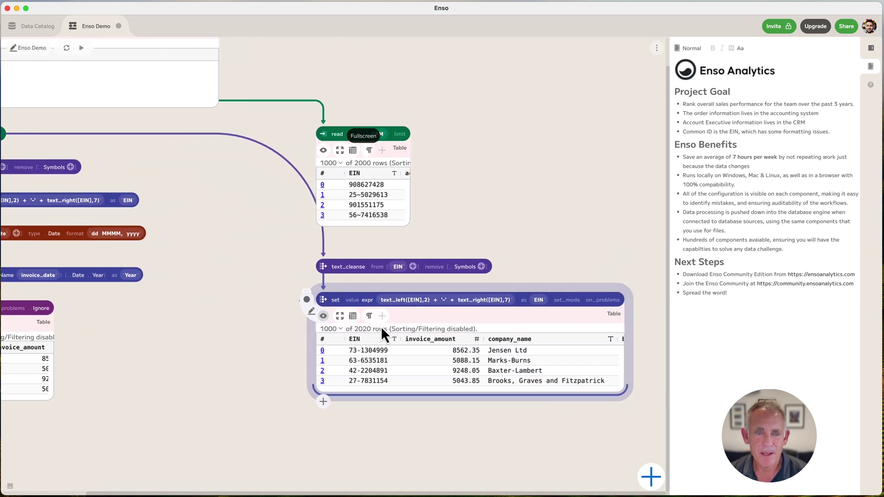
pyautogui.click(322, 264)
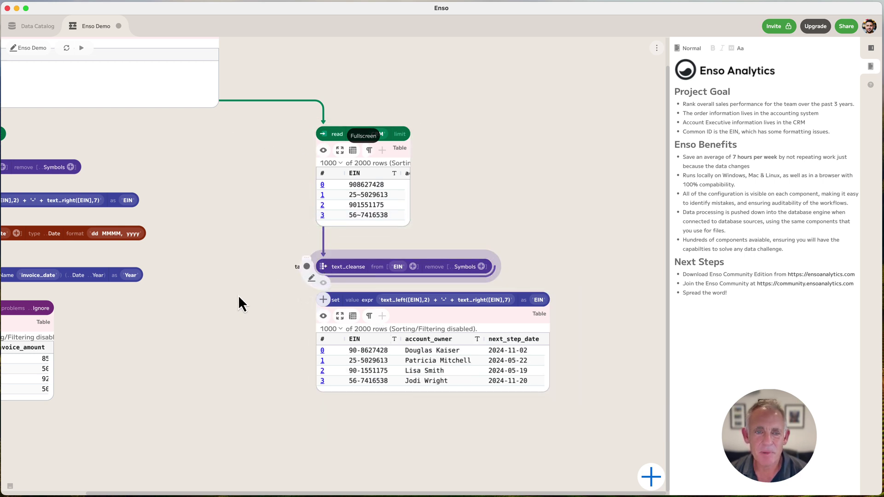
pyautogui.click(345, 135)
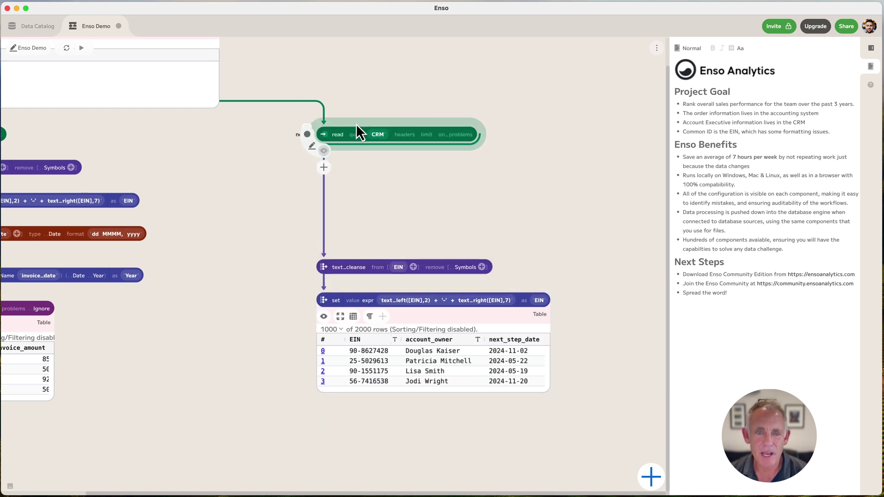
pyautogui.moveTo(362, 130); pyautogui.dragTo(360, 229)
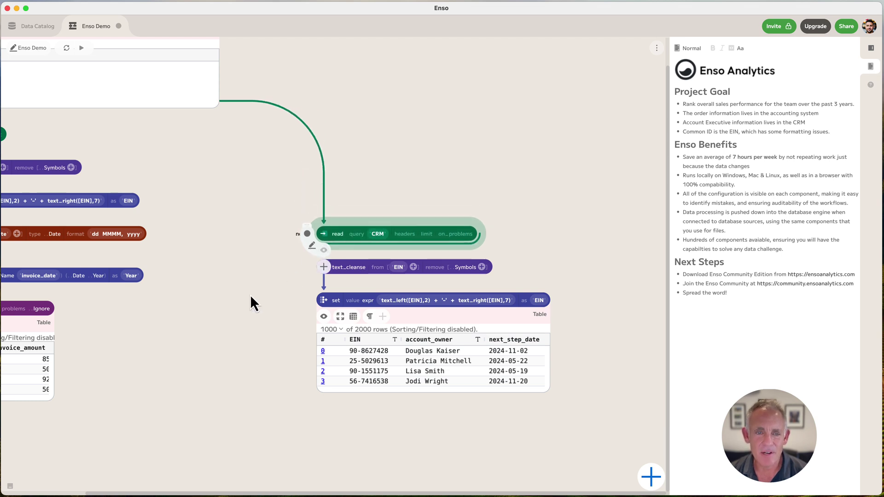
# Step: Add an Inner join after distinct with the cleaned CRM data on the right, matching on EIN
pyautogui.scroll(-3, 197, 330)
pyautogui.hscroll(-4, 197, 330)
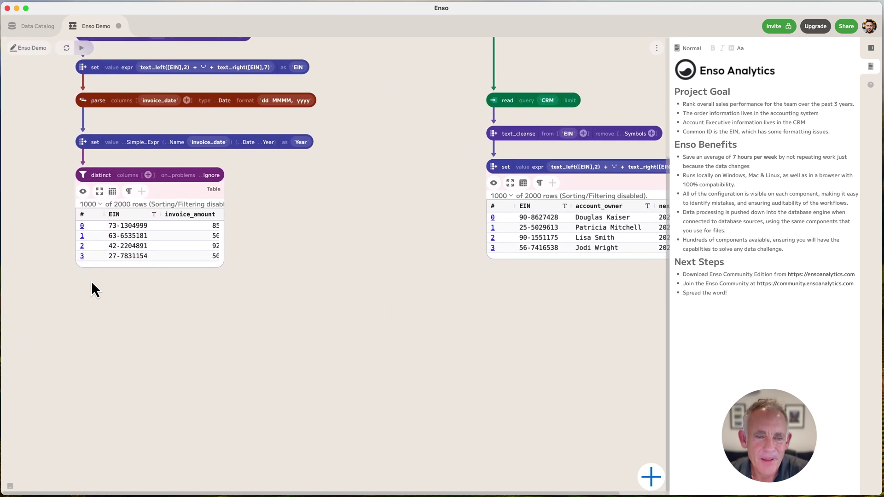
pyautogui.click(83, 277)
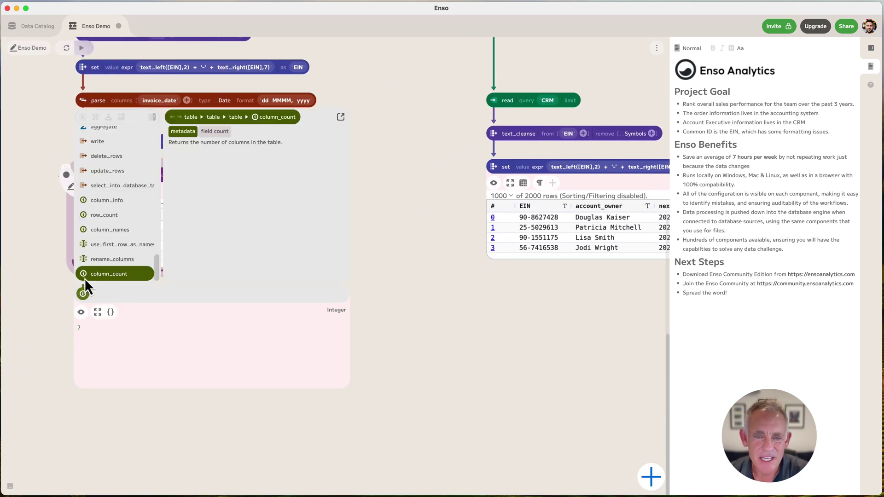
pyautogui.write('join')
pyautogui.press('Return')
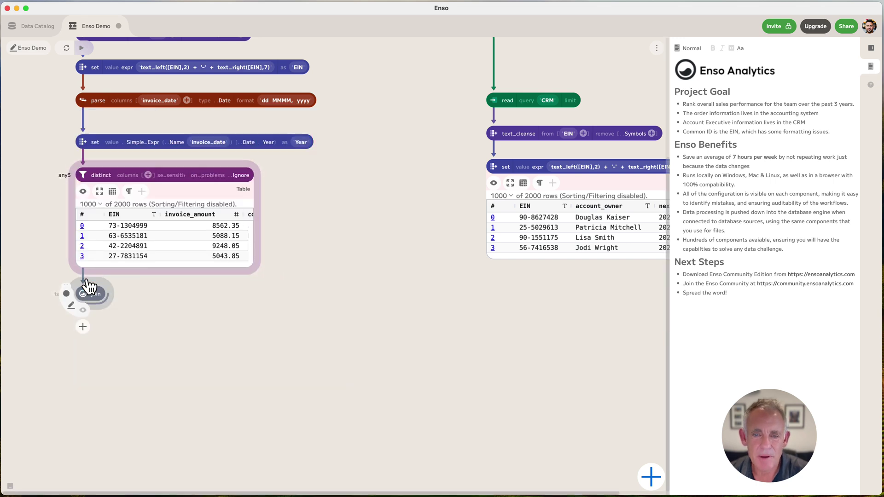
pyautogui.moveTo(155, 289); pyautogui.dragTo(282, 319)
pyautogui.moveTo(510, 269); pyautogui.dragTo(253, 328)
pyautogui.click(283, 330)
pyautogui.click(282, 346)
pyautogui.click(339, 327)
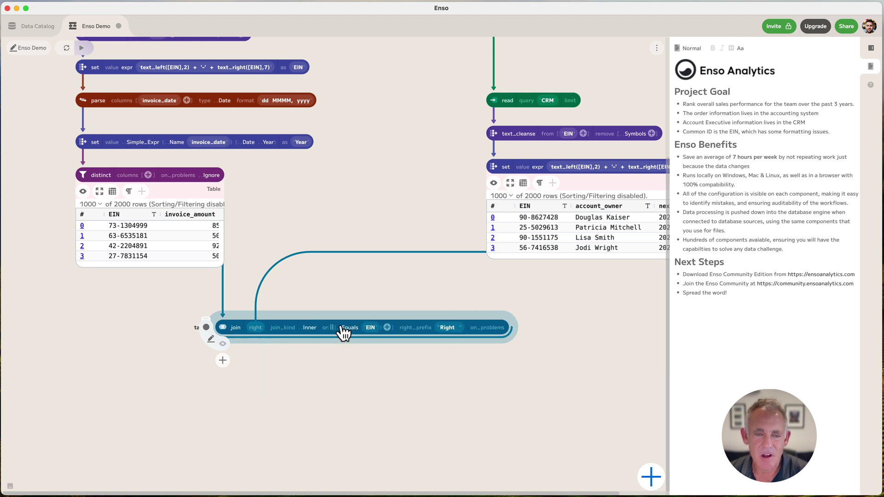
# Step: Preview the joined rows with account_owner and next_step_date, and hide the distinct and CRM EIN previews
pyautogui.click(223, 344)
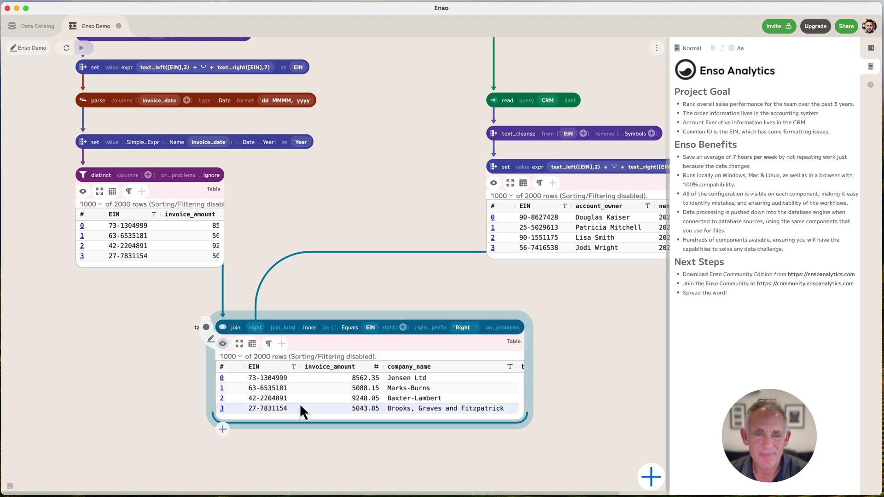
pyautogui.hscroll(10, 300, 405)
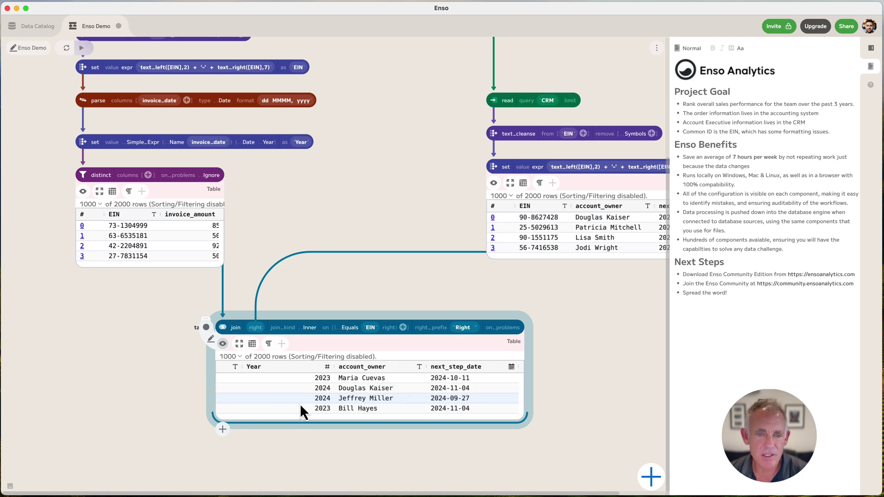
pyautogui.hscroll(-8, 301, 406)
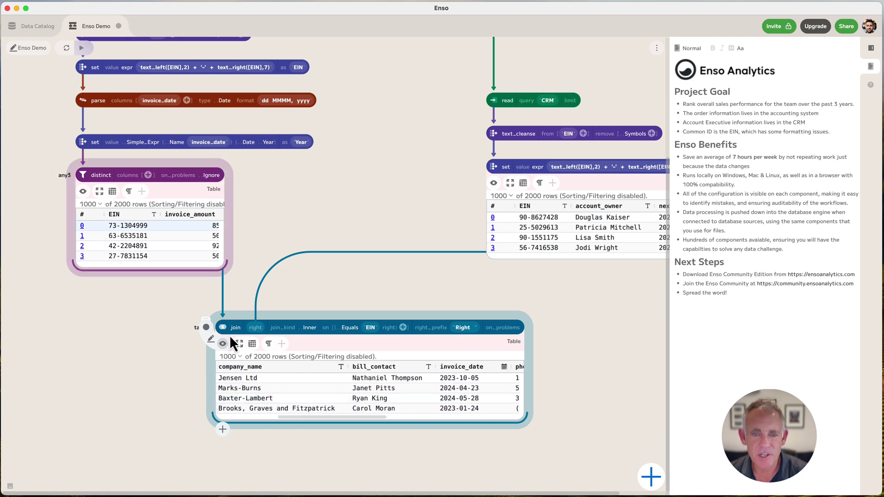
pyautogui.click(84, 192)
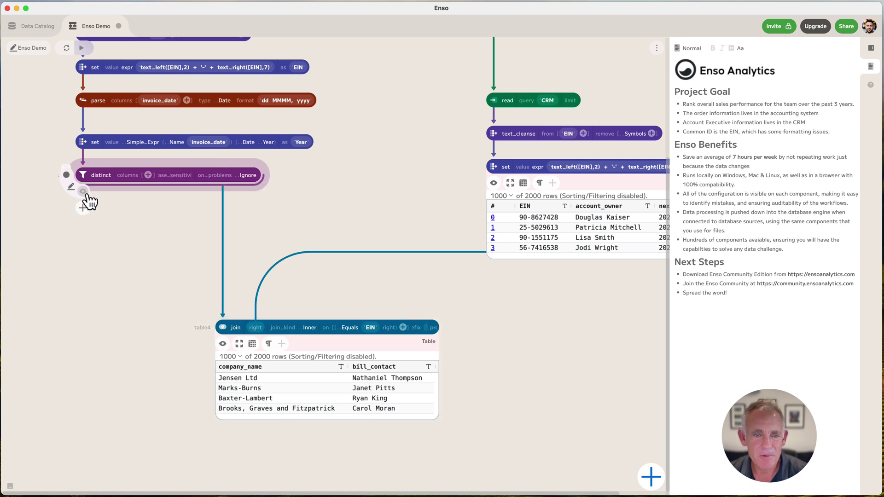
pyautogui.click(494, 184)
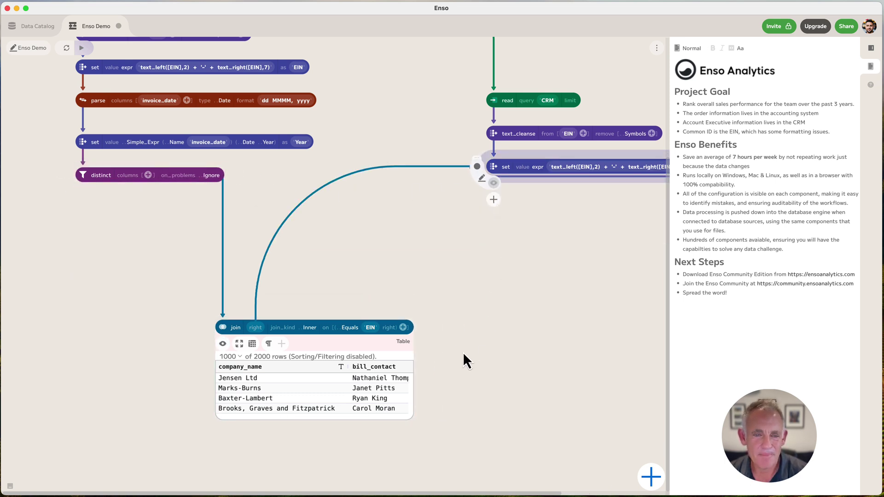
# Step: Move the join node up near its inputs and add a cross_tab component after it
pyautogui.moveTo(326, 324); pyautogui.dragTo(329, 238)
pyautogui.scroll(-2, 235, 300)
pyautogui.click(225, 289)
pyautogui.write('cross')
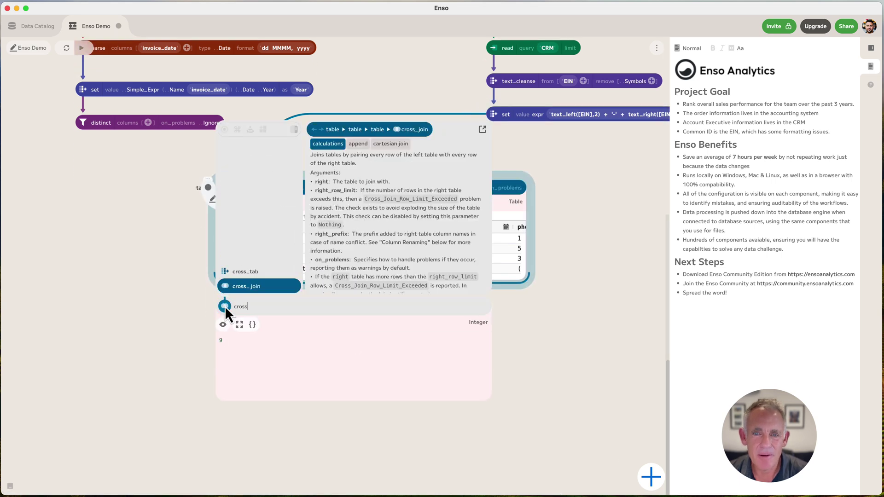
pyautogui.click(238, 275)
# Step: Set cross_tab to group by account_owner, take column names from Year, and Sum invoice_amount
pyautogui.click(269, 306)
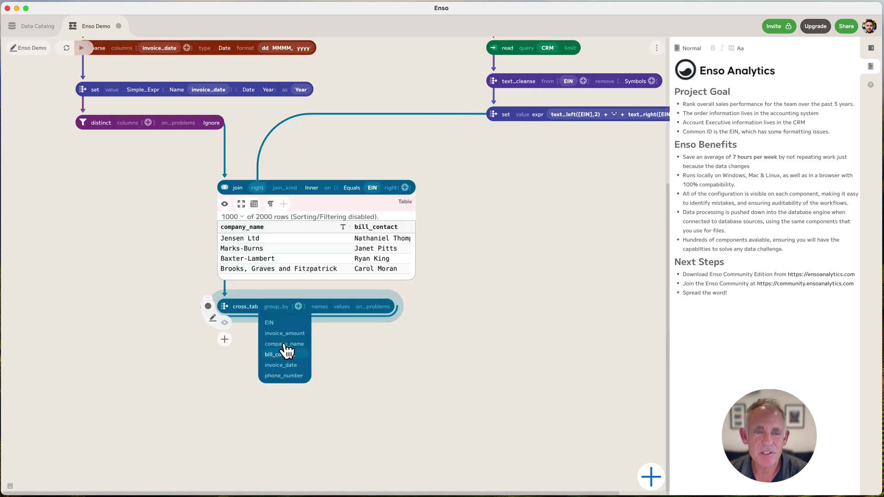
pyautogui.click(286, 361)
pyautogui.click(370, 307)
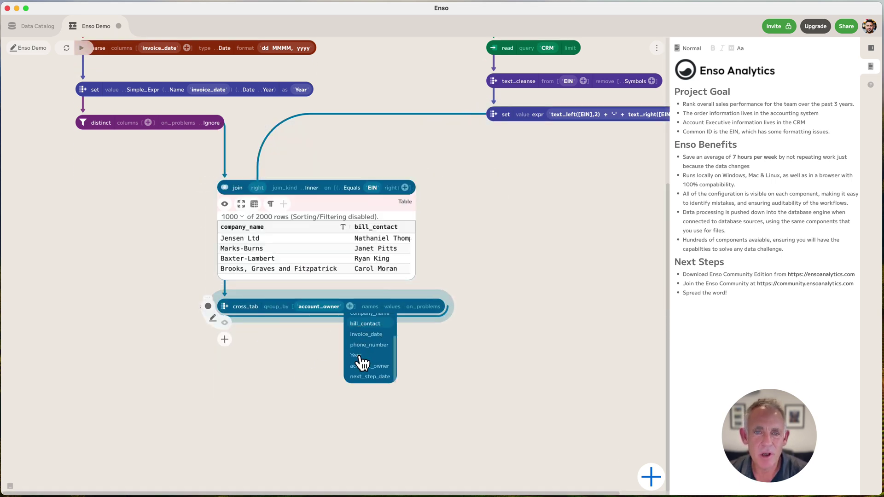
pyautogui.click(360, 354)
pyautogui.click(416, 307)
pyautogui.click(409, 335)
pyautogui.click(456, 307)
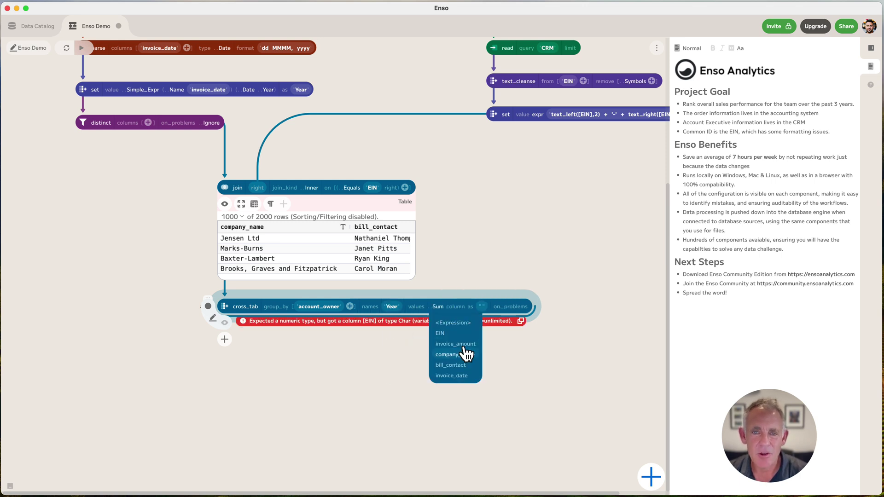
pyautogui.click(456, 345)
# Step: Show the cross-tab preview and check its 11 rows and 2022–2024 Year columns
pyautogui.click(225, 323)
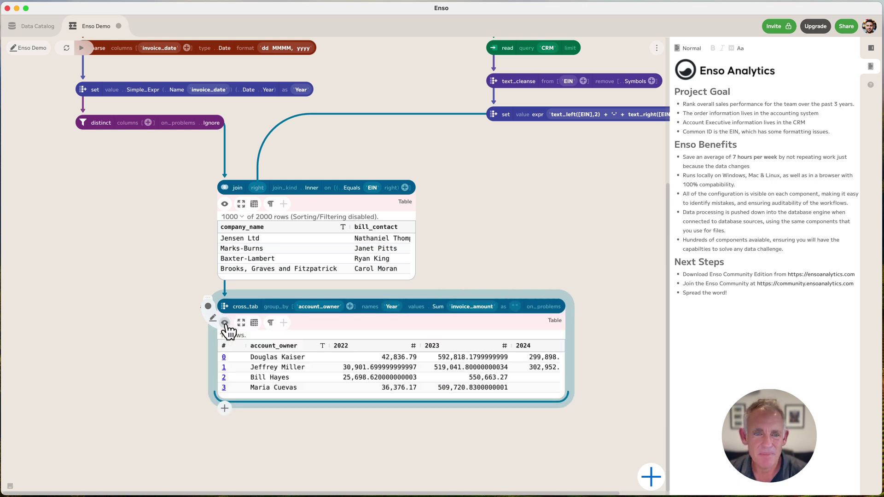
pyautogui.scroll(-3, 147, 342)
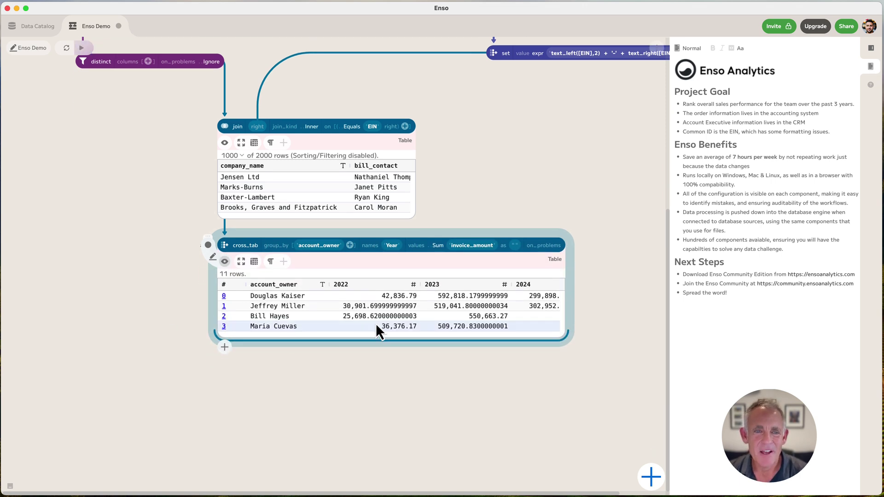
pyautogui.hscroll(2, 377, 323)
pyautogui.hscroll(-2, 377, 323)
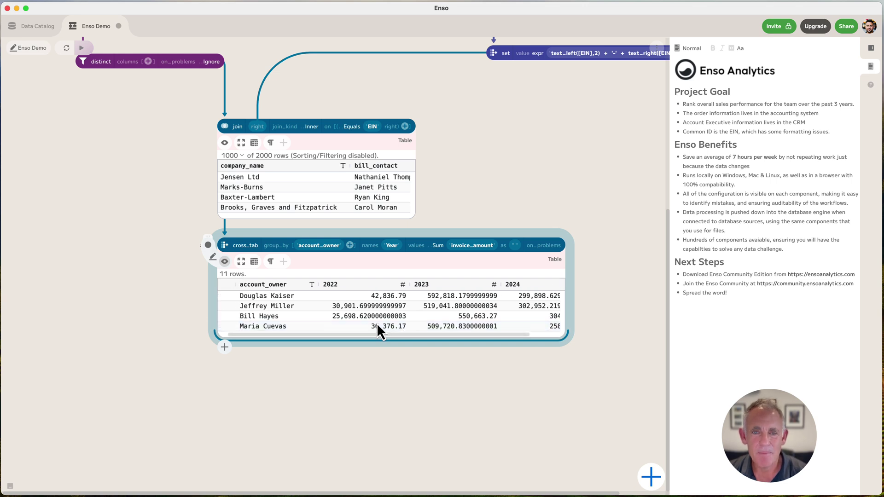
# Step: Add a sort component after cross_tab, sorting by the 2024 column in Descending order
pyautogui.click(224, 347)
pyautogui.write('sort')
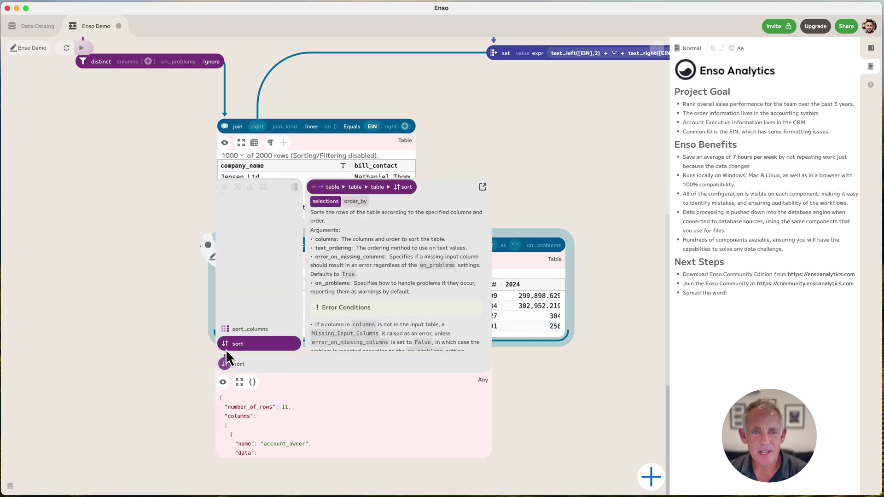
pyautogui.press('Return')
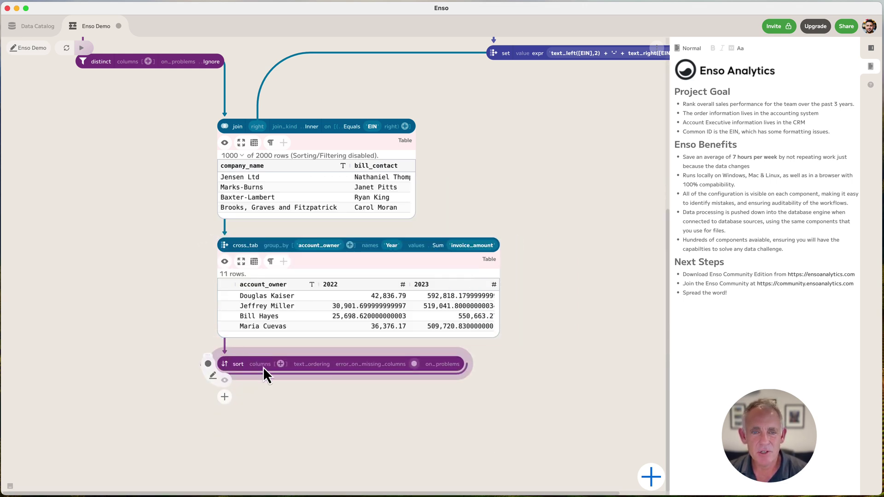
pyautogui.click(324, 365)
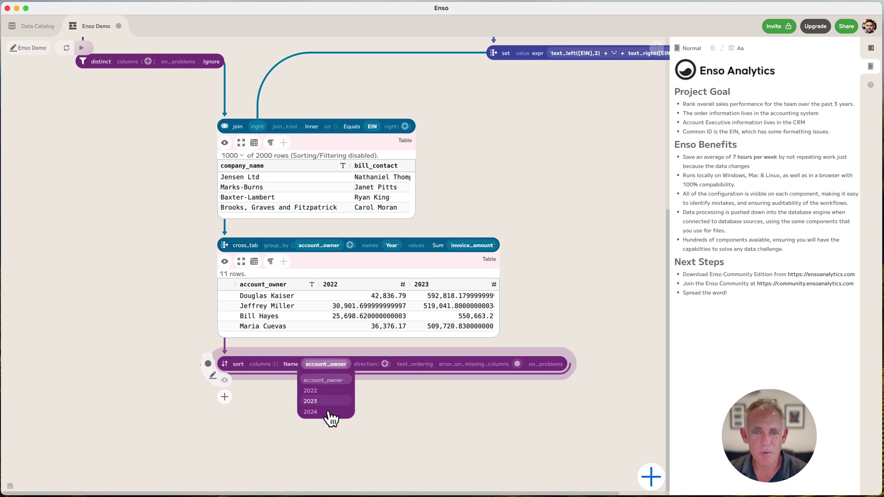
pyautogui.click(331, 414)
pyautogui.click(343, 365)
pyautogui.click(345, 399)
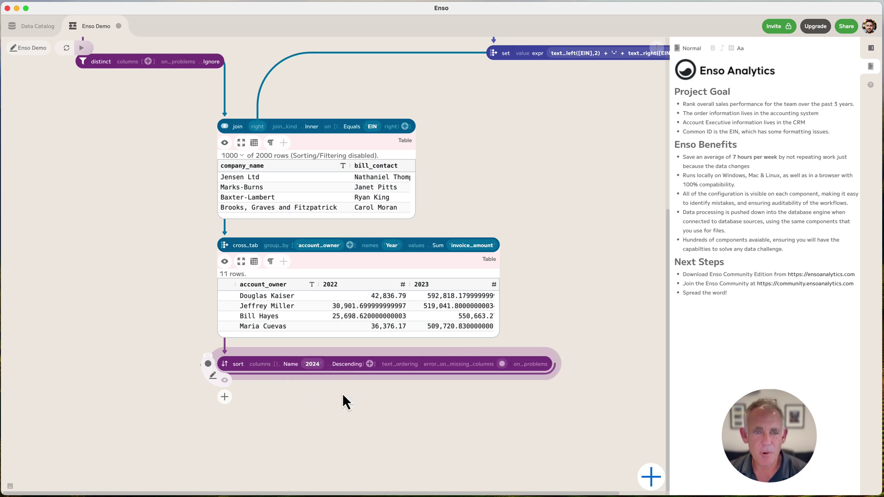
pyautogui.scroll(-2, 297, 415)
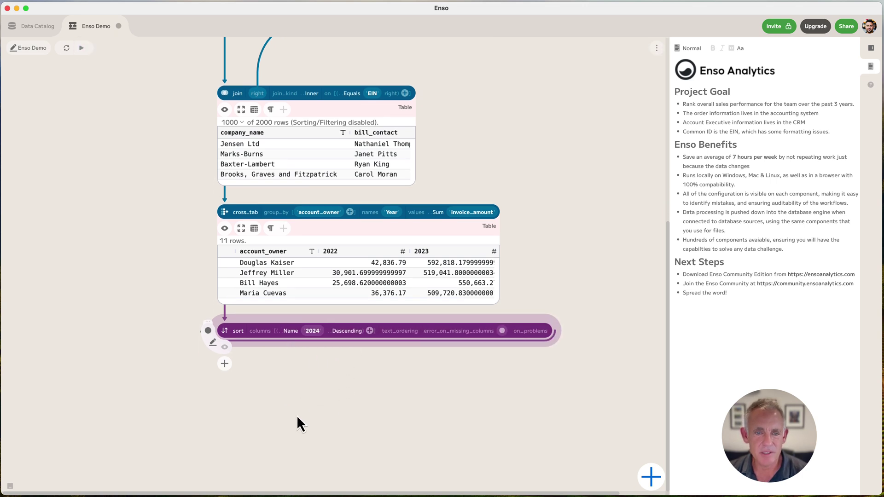
# Step: Add a format step after sort that formats By_Type Float columns as #,##0.00
pyautogui.click(225, 363)
pyautogui.write('format')
pyautogui.press('Return')
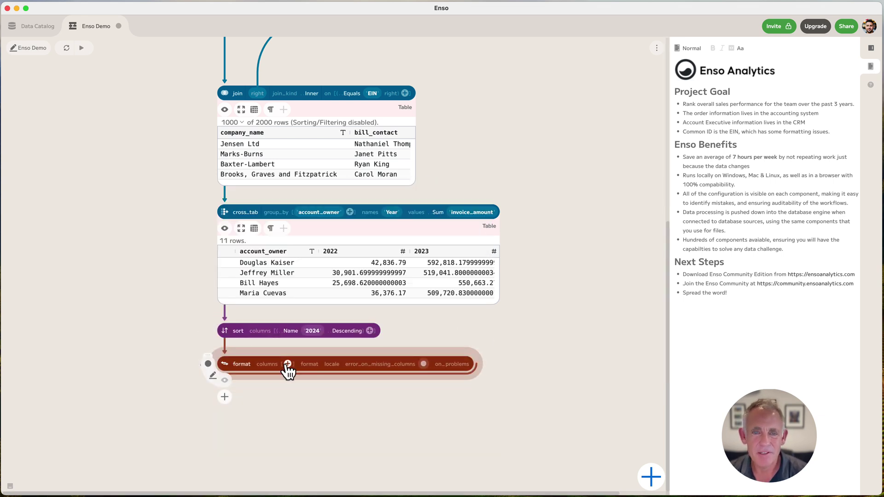
pyautogui.click(287, 365)
pyautogui.click(276, 392)
pyautogui.click(330, 366)
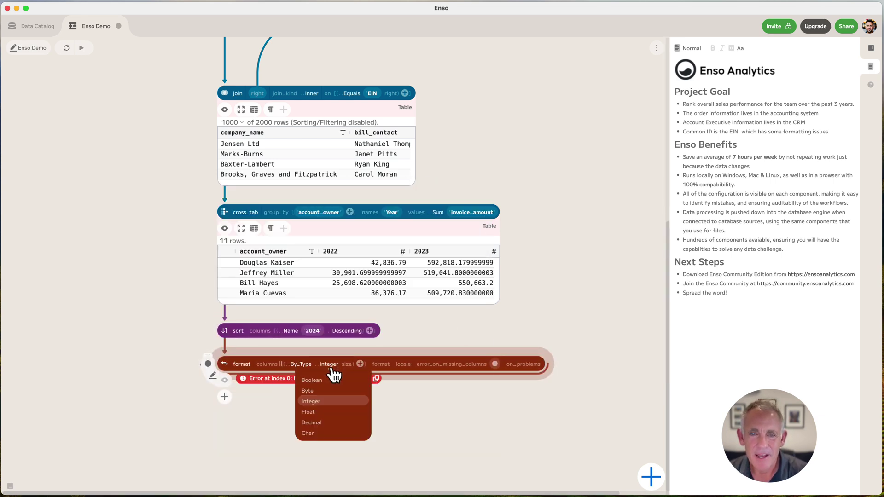
pyautogui.click(323, 413)
pyautogui.click(384, 369)
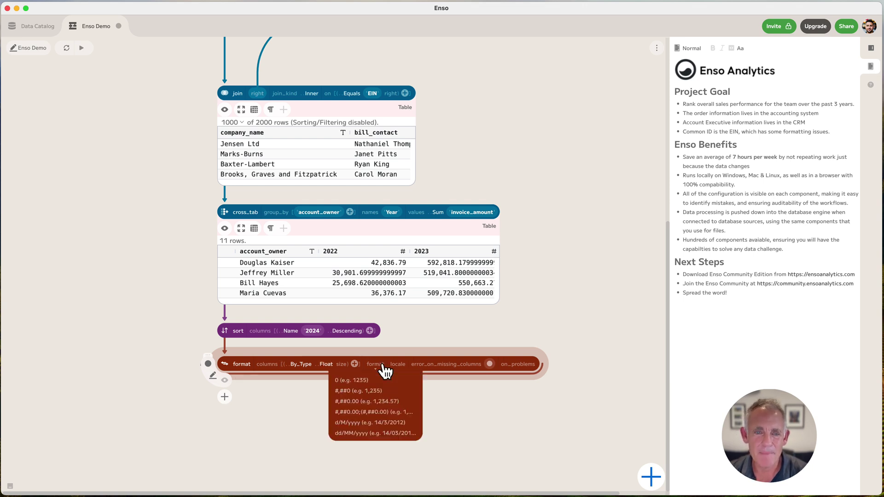
pyautogui.click(386, 403)
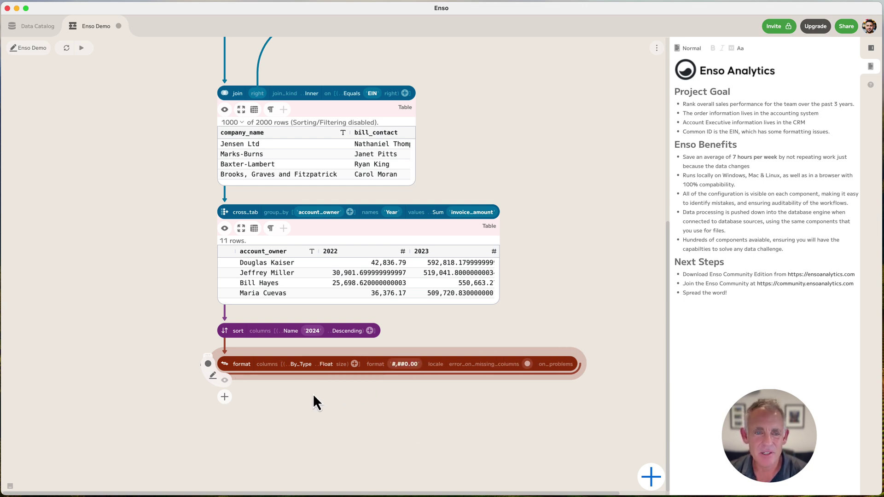
# Step: Show the formatted table and enlarge the preview to display all 11 rows
pyautogui.click(225, 383)
pyautogui.scroll(-3, 150, 372)
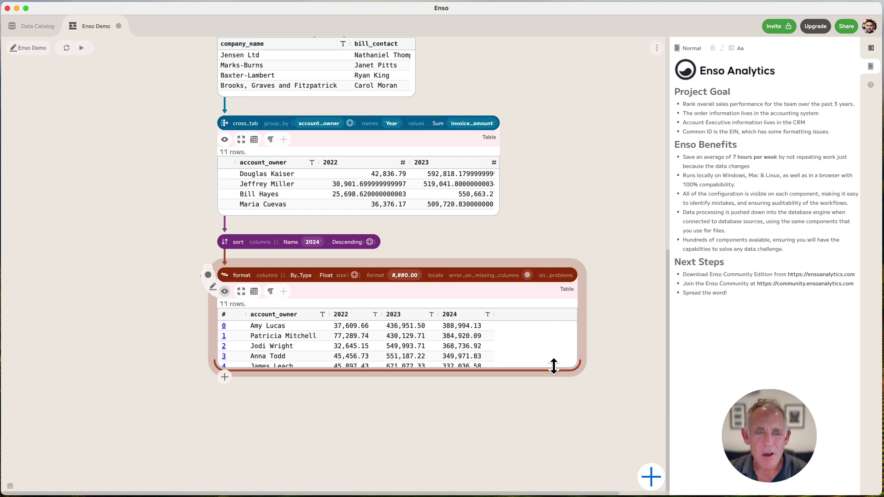
pyautogui.moveTo(555, 364); pyautogui.dragTo(552, 453)
pyautogui.hscroll(2, 649, 399)
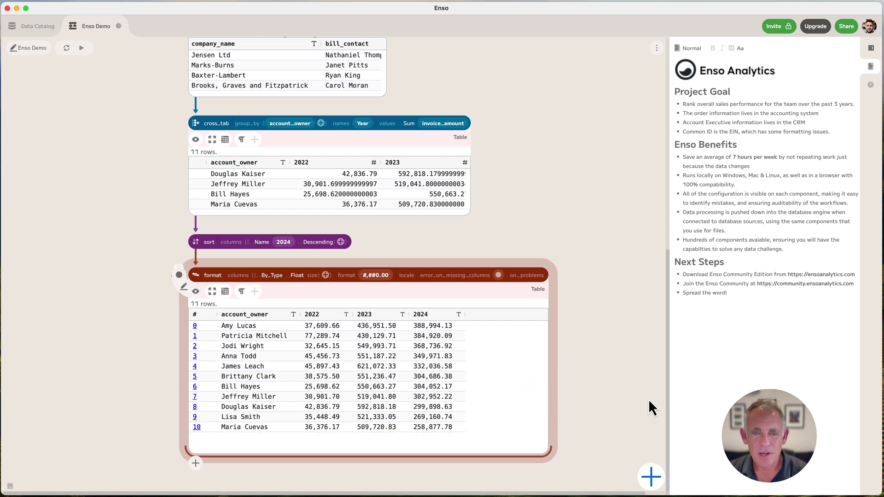
pyautogui.click(598, 234)
pyautogui.scroll(1, 598, 234)
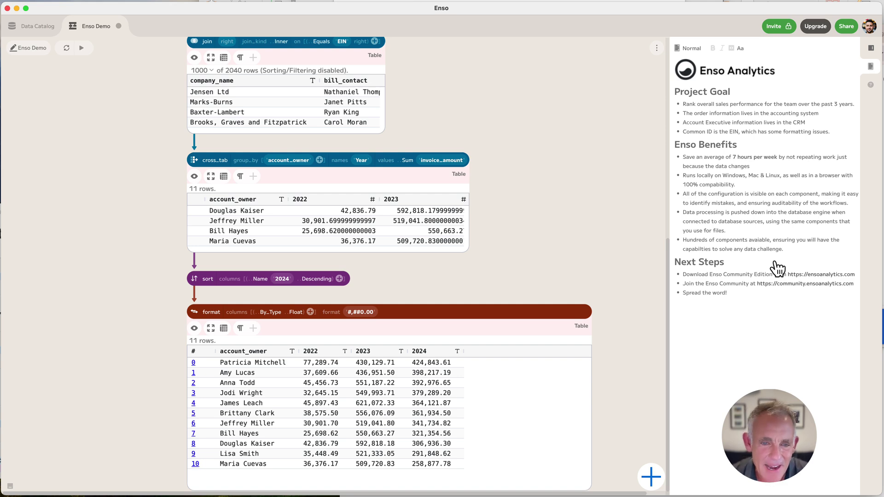
pyautogui.scroll(-1, 388, 263)
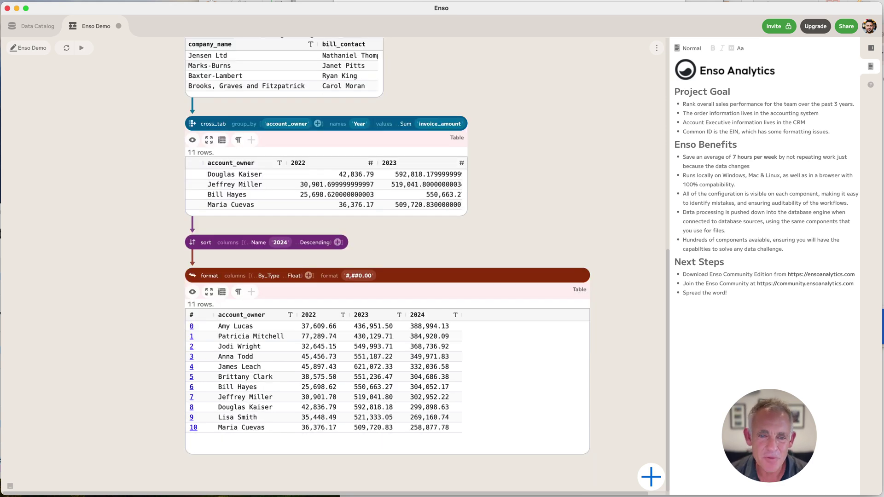
# Step: Point the Data read node at Invoice_CRM_Data_July 2024.xlsx, making the join yield 2040 rows
pyautogui.scroll(10, 557, 191)
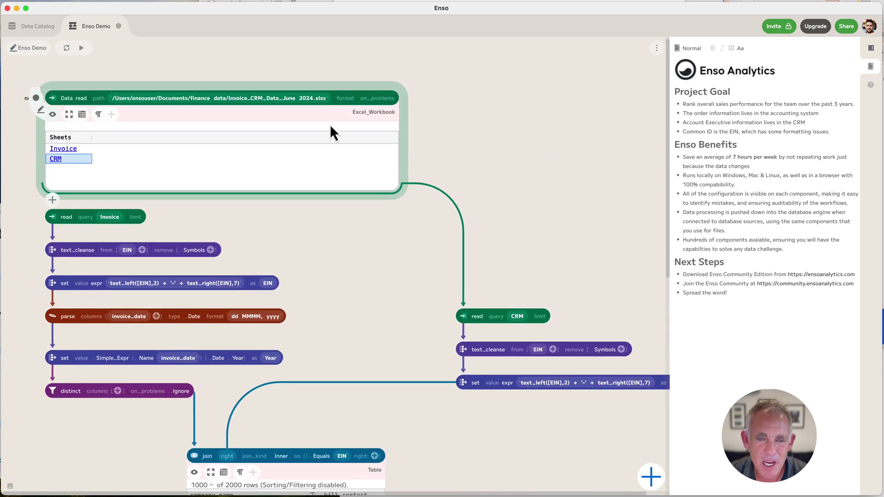
pyautogui.click(307, 99)
pyautogui.click(378, 128)
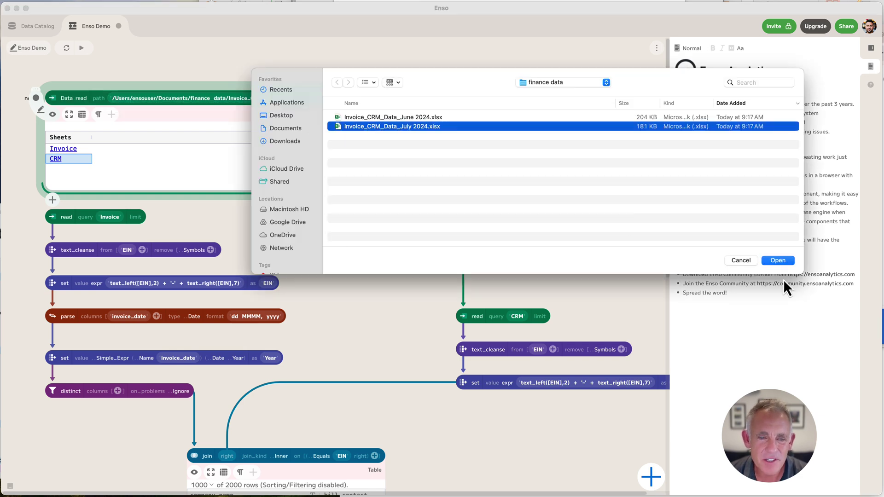
pyautogui.scroll(-10, 546, 347)
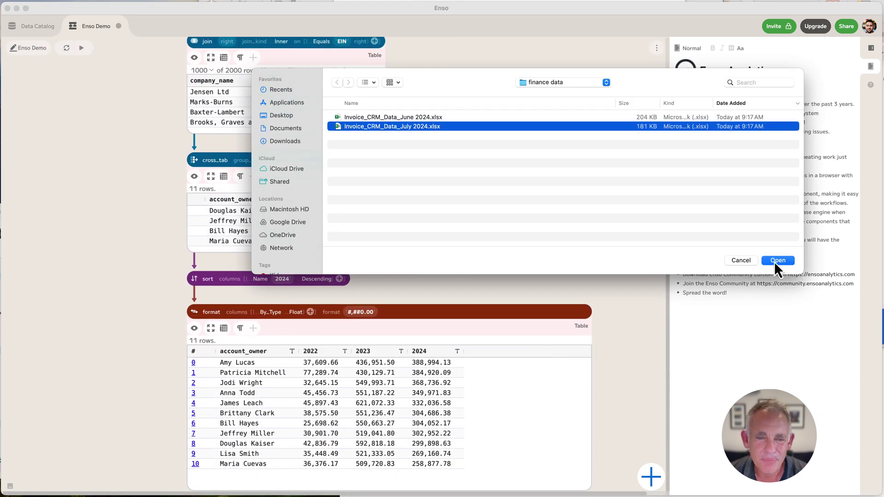
pyautogui.click(778, 261)
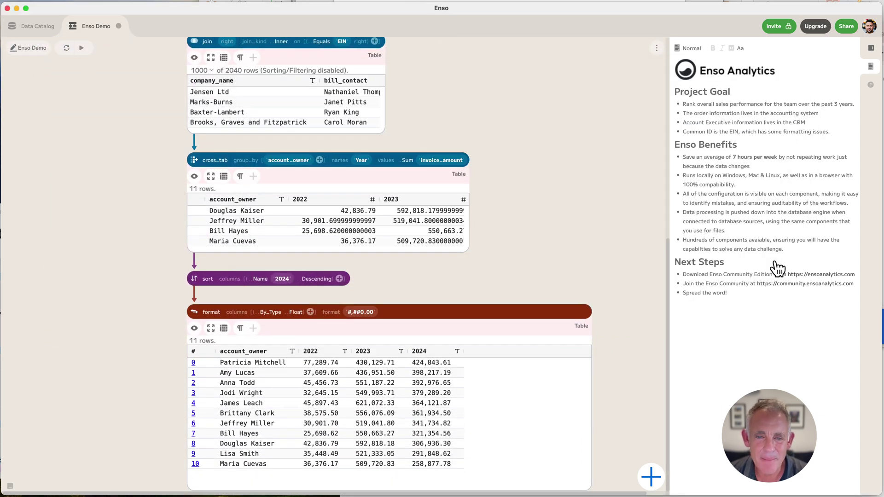